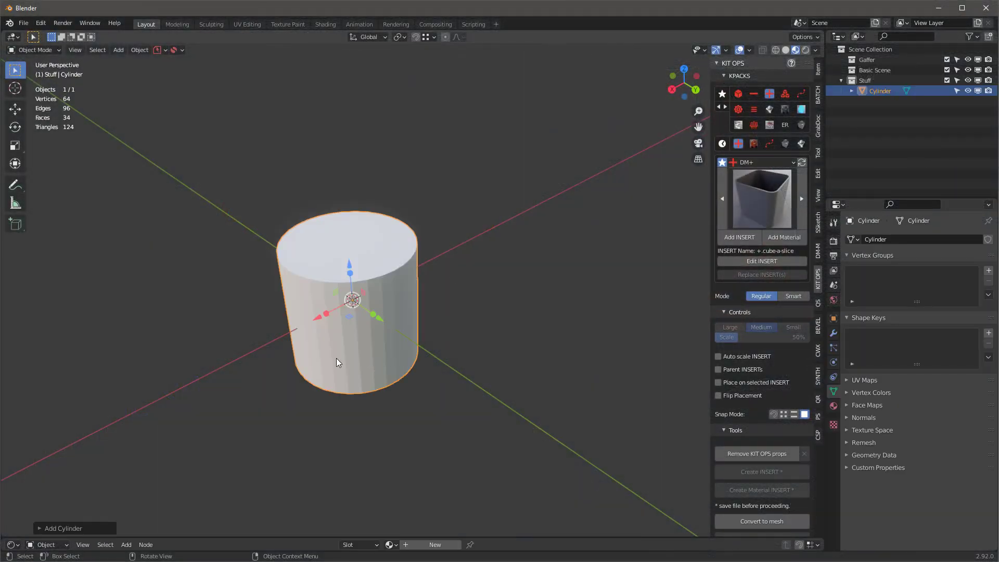
View the details of the KIT OPS Toggle VP Display add-on in the add-on preferences.
{"action": "scroll", "coordinate": [336, 356], "scroll_direction": "up", "scroll_amount": 3}
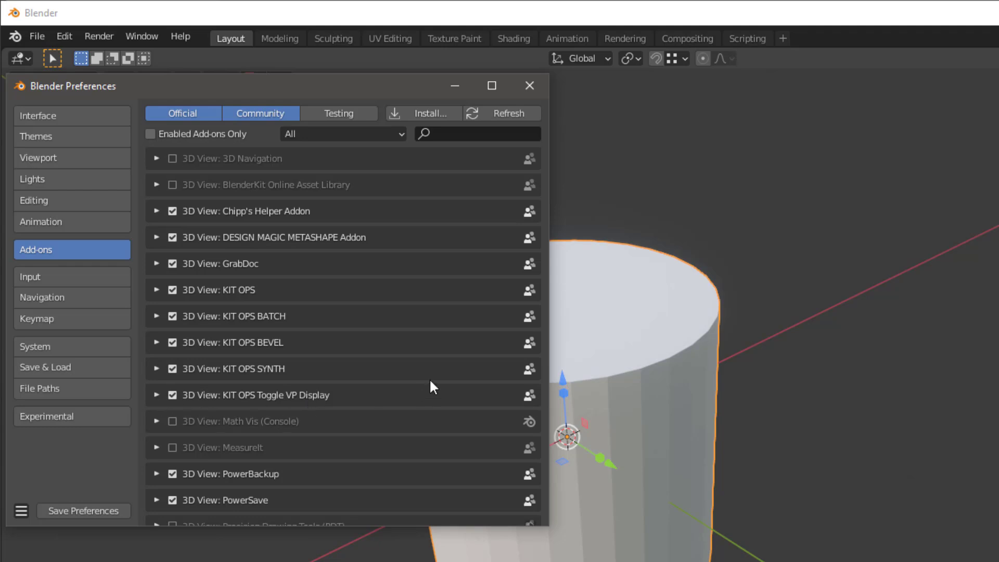
{"action": "left_click", "coordinate": [156, 395]}
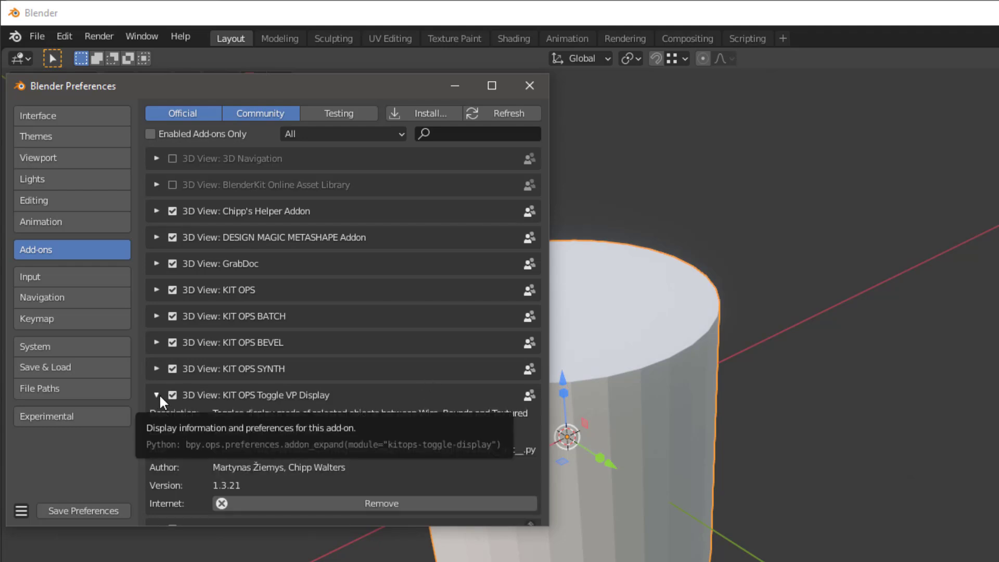
{"action": "left_click", "coordinate": [454, 83]}
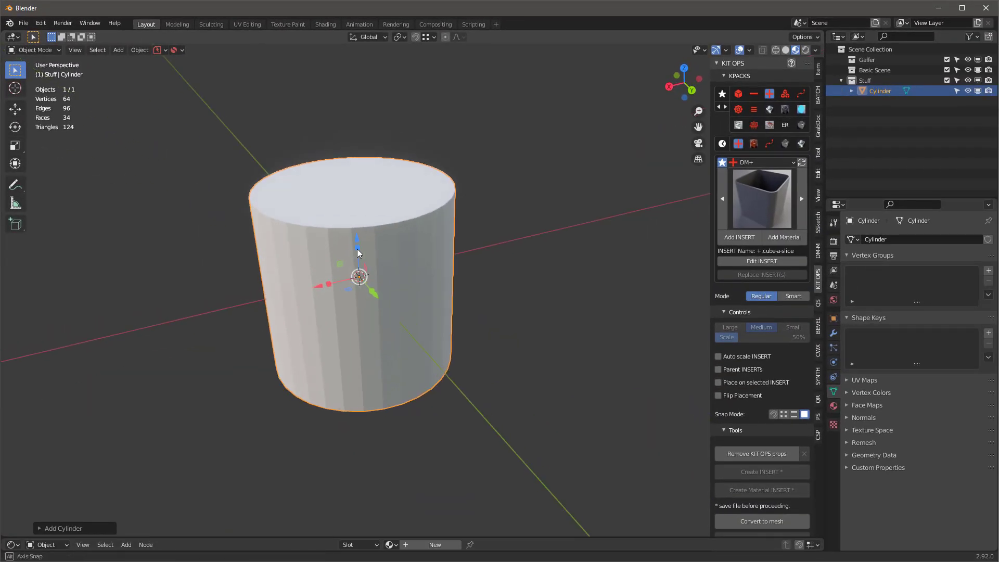
Duplicate the cylinder to an overlapping spot up and to its side, and subtract the copy from the original with a Boolean difference.
{"action": "key", "text": "shift+d"}
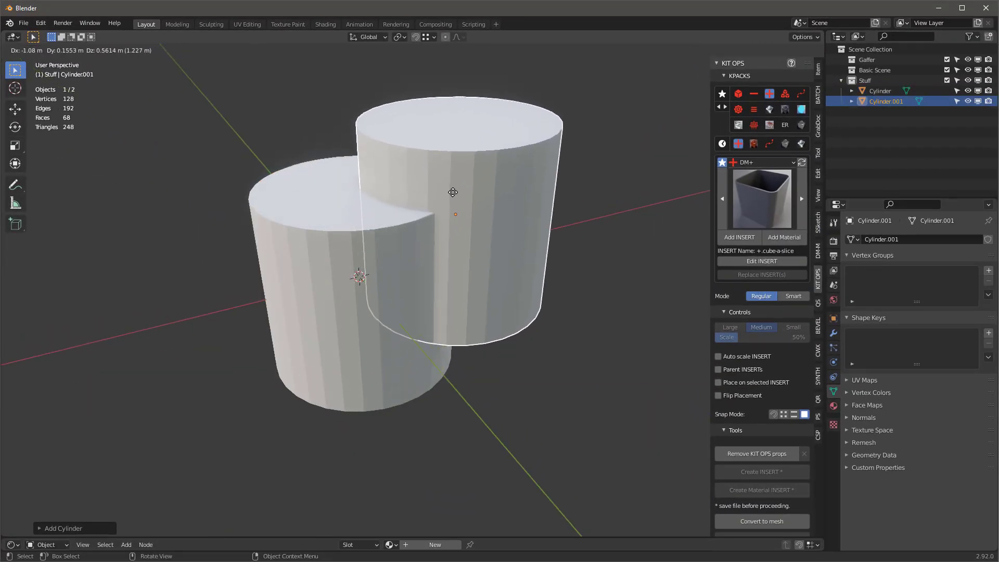
{"action": "left_click", "coordinate": [432, 207]}
{"action": "left_click", "coordinate": [283, 239], "text": "shift"}
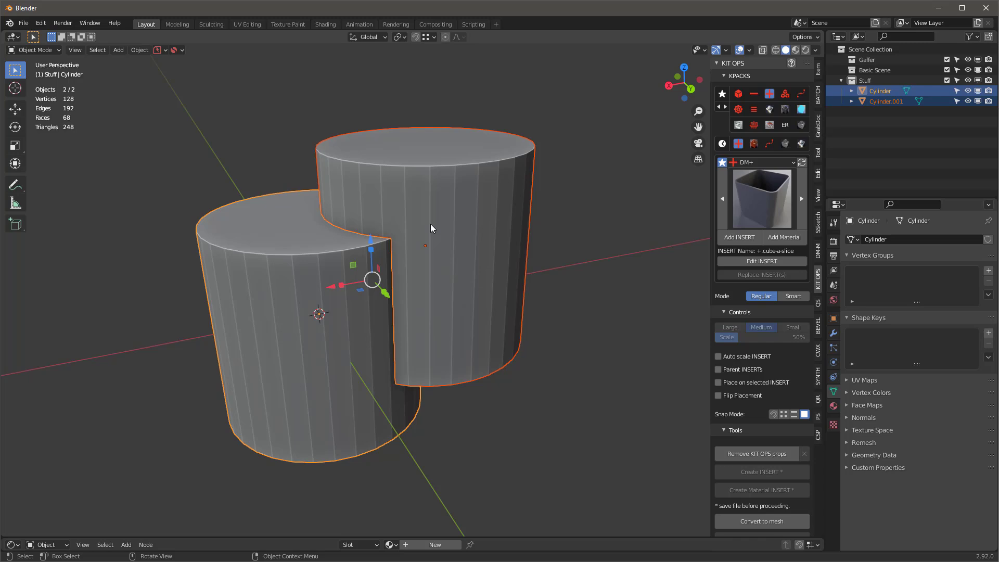
{"action": "key", "text": "ctrl+shift+KP_Subtract"}
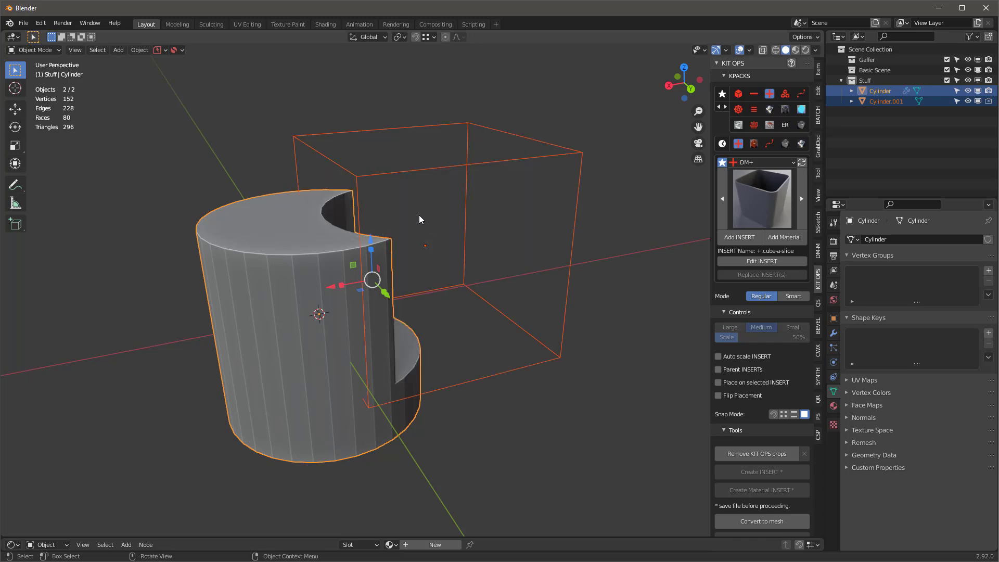
{"action": "middle_click_drag", "start_coordinate": [420, 218], "coordinate": [381, 240]}
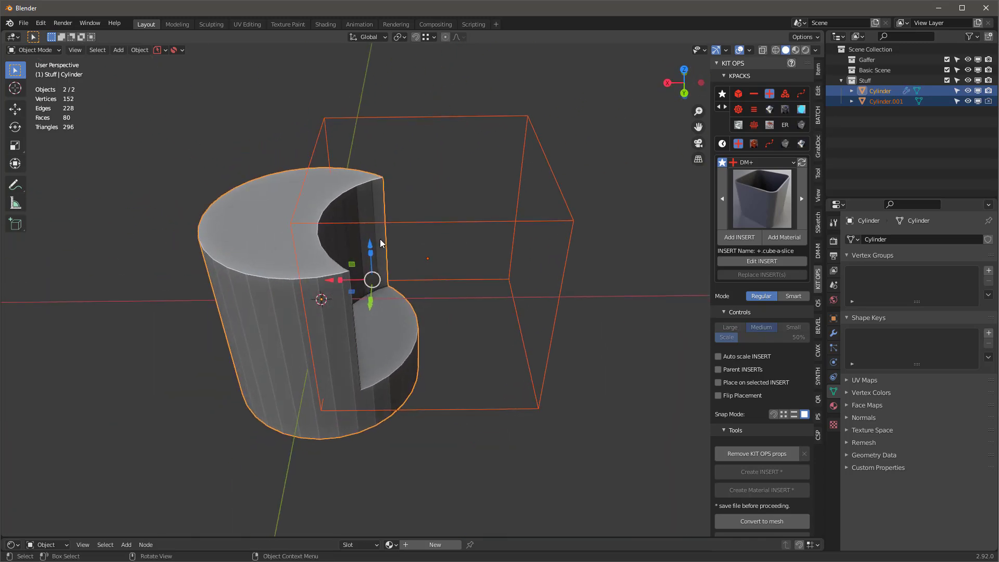
Select the cutter cylinder and set its viewport Display As option to Wire in the object properties.
{"action": "left_click", "coordinate": [474, 222]}
{"action": "middle_click_drag", "start_coordinate": [474, 220], "coordinate": [498, 217]}
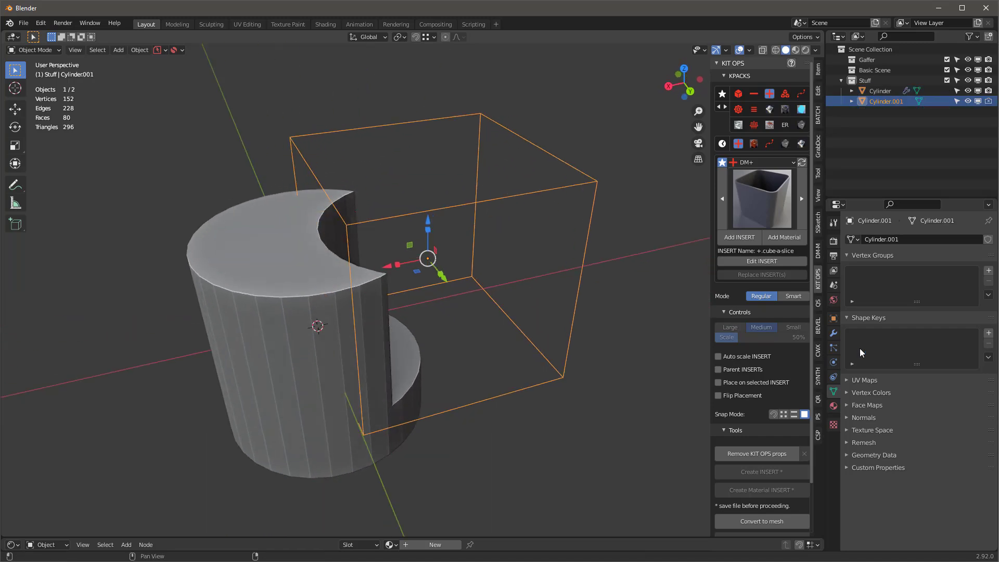
{"action": "left_click", "coordinate": [834, 333]}
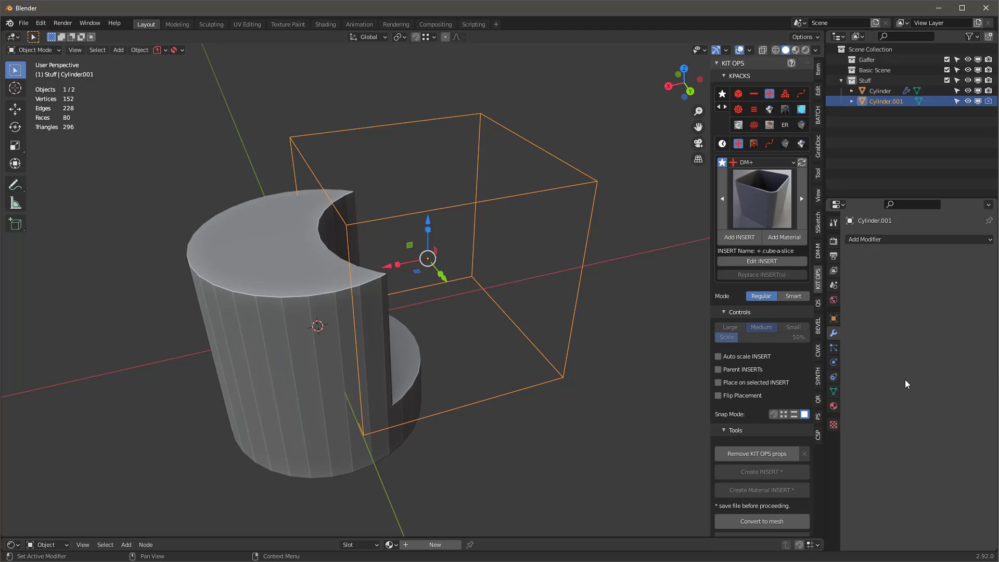
{"action": "left_click", "coordinate": [833, 318]}
{"action": "left_click", "coordinate": [854, 488]}
{"action": "scroll", "coordinate": [879, 428], "scroll_direction": "down", "scroll_amount": 4}
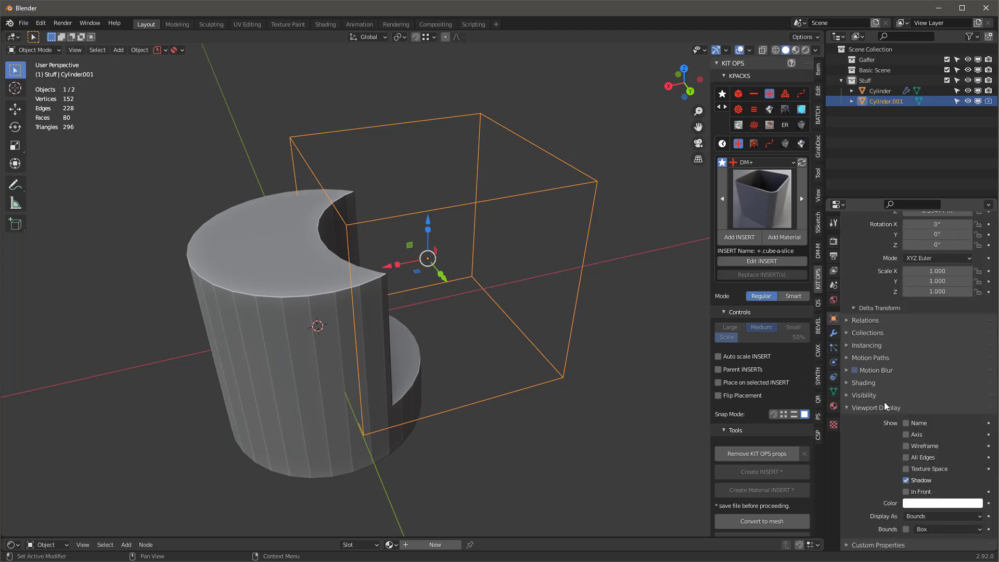
{"action": "left_click", "coordinate": [928, 516]}
{"action": "left_click", "coordinate": [926, 486]}
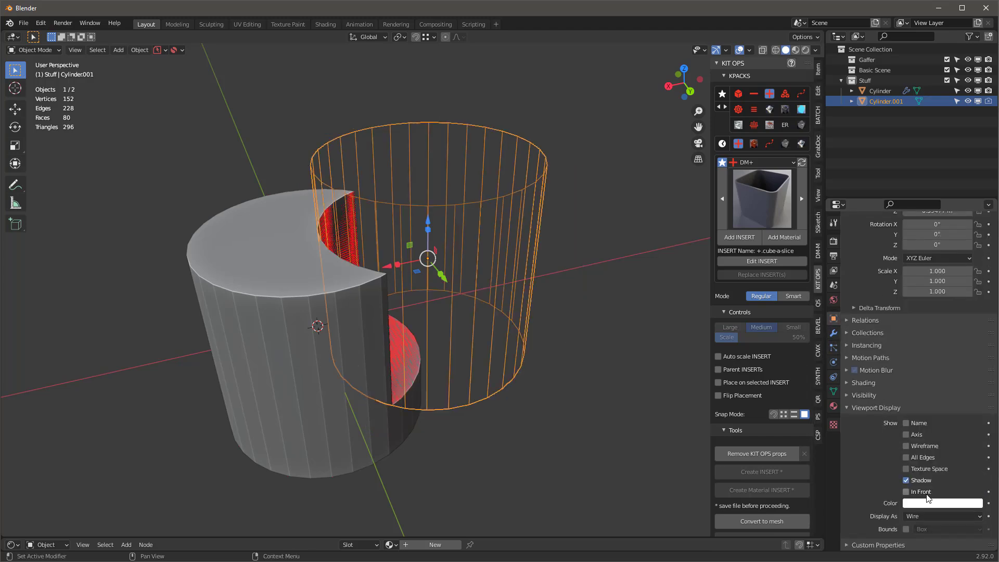
Set the cutter cylinder's viewport Display As option to Textured.
{"action": "left_click", "coordinate": [931, 517]}
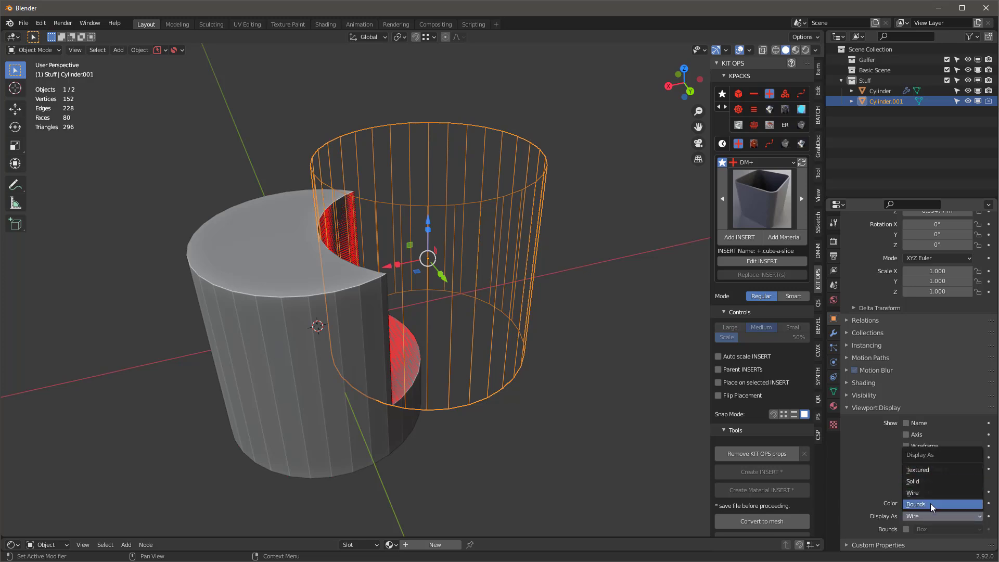
{"action": "left_click", "coordinate": [930, 470]}
{"action": "mouse_move", "coordinate": [467, 239]}
{"action": "middle_mouse_down"}
{"action": "mouse_move", "coordinate": [370, 213]}
{"action": "mouse_move", "coordinate": [329, 226]}
{"action": "mouse_move", "coordinate": [405, 219]}
{"action": "mouse_move", "coordinate": [357, 220]}
{"action": "mouse_move", "coordinate": [408, 195]}
{"action": "middle_mouse_up"}
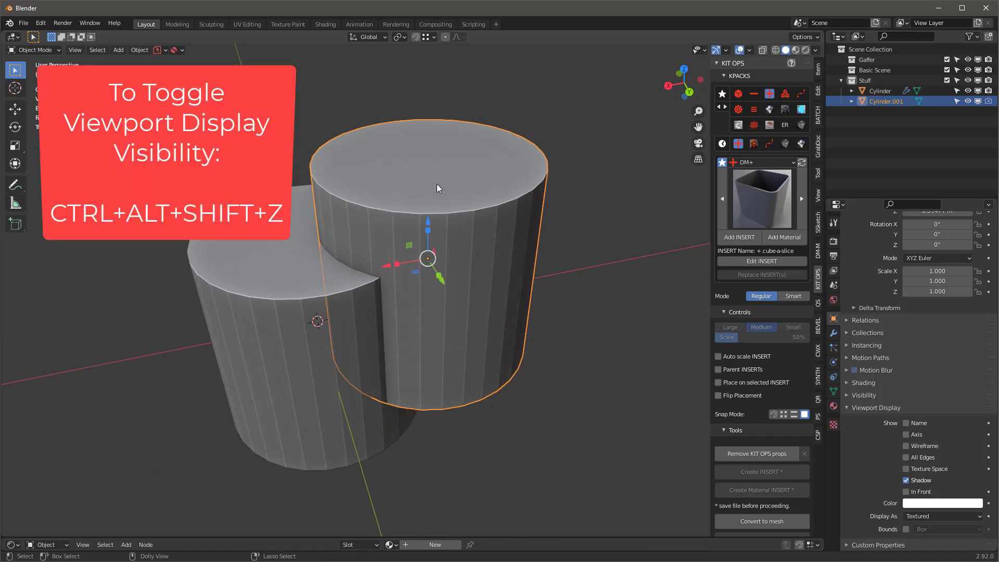
Cycle the cutter's viewport display through Wire, Bounds and Textured with the add-on's display toggle, ending on Bounds.
{"action": "key", "text": "ctrl+alt+shift+z"}
{"action": "key", "text": "ctrl+alt+shift+z"}
{"action": "key", "text": "ctrl+alt+shift+z"}
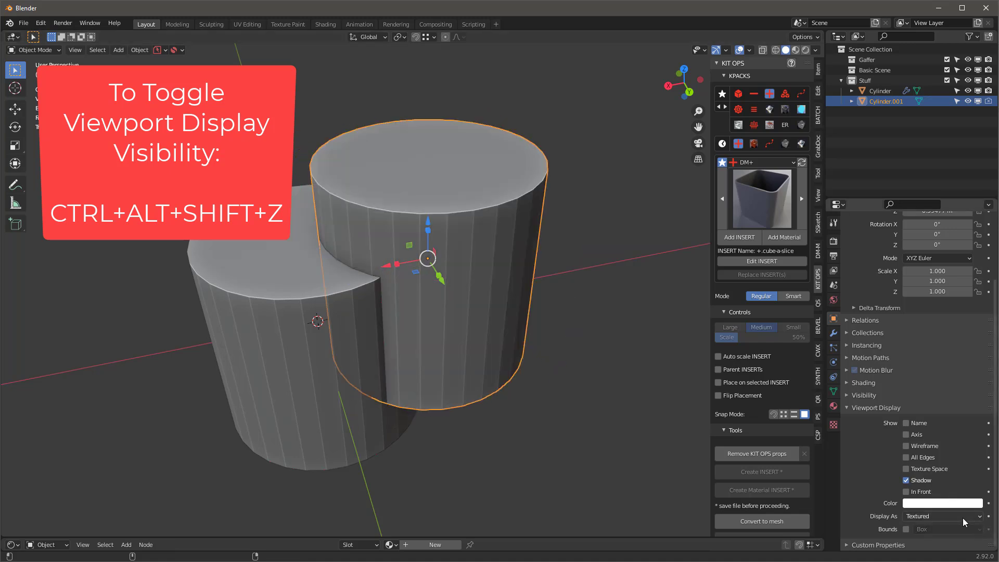
{"action": "key", "text": "ctrl+alt+shift+z"}
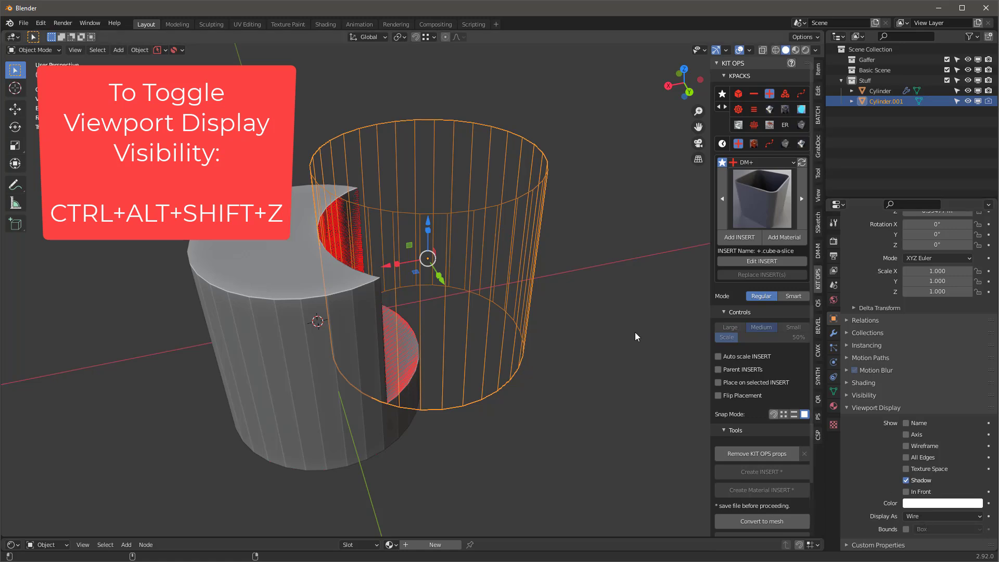
{"action": "key", "text": "ctrl+alt+shift+z"}
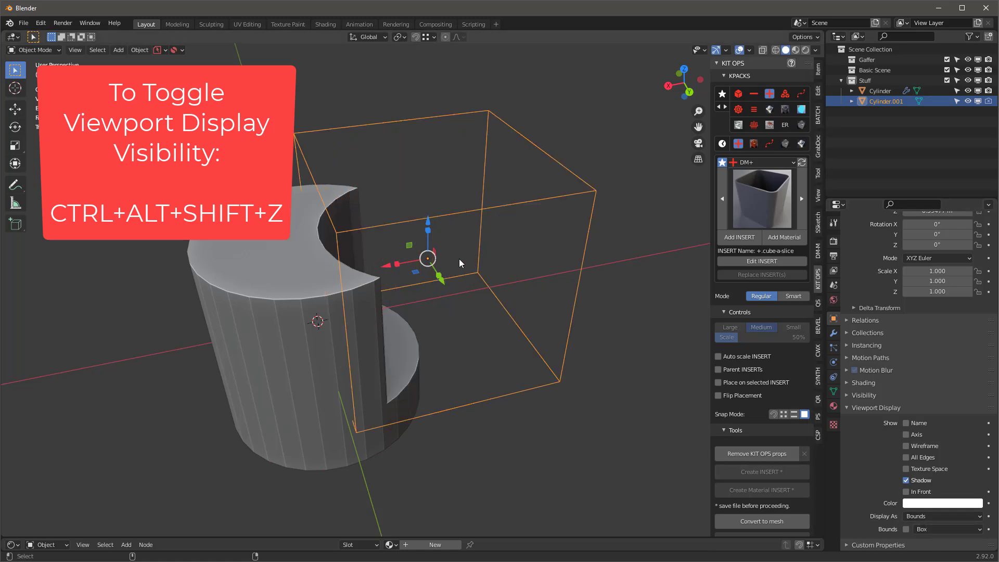
Enter Edit Mode on the original cylinder and raise one vertex of its top rim along Z in the back view.
{"action": "middle_click_drag", "start_coordinate": [459, 258], "coordinate": [282, 203]}
{"action": "left_click", "coordinate": [310, 215]}
{"action": "key", "text": "Tab"}
{"action": "left_click", "coordinate": [282, 203]}
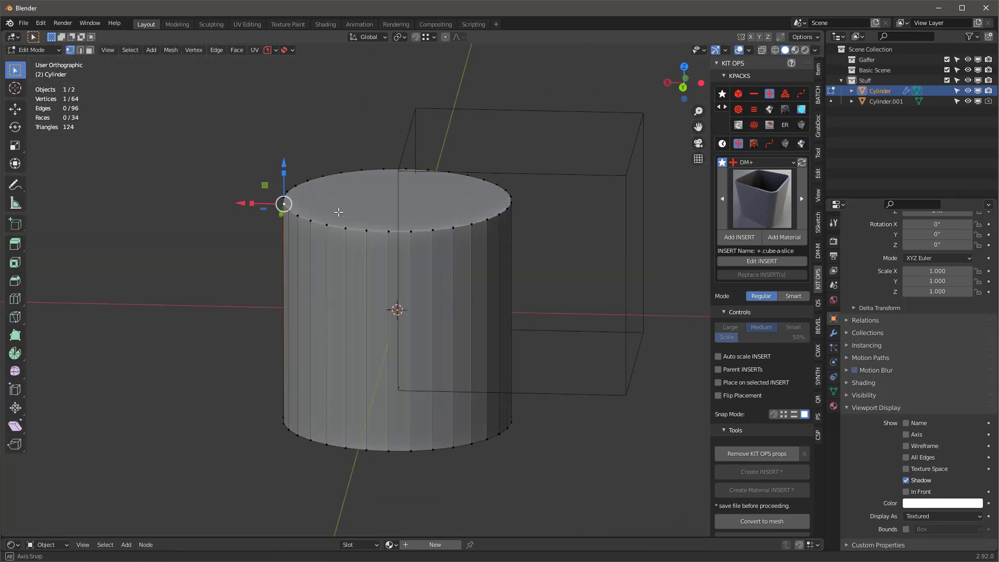
{"action": "key", "text": "ctrl+KP_1"}
{"action": "key", "text": "g"}
{"action": "key", "text": "z"}
{"action": "left_click", "coordinate": [280, 100]}
Select the cylinder's top face and rotate it by about 29 degrees so it slopes.
{"action": "middle_click_drag", "start_coordinate": [280, 100], "coordinate": [334, 161]}
{"action": "left_click", "coordinate": [324, 212]}
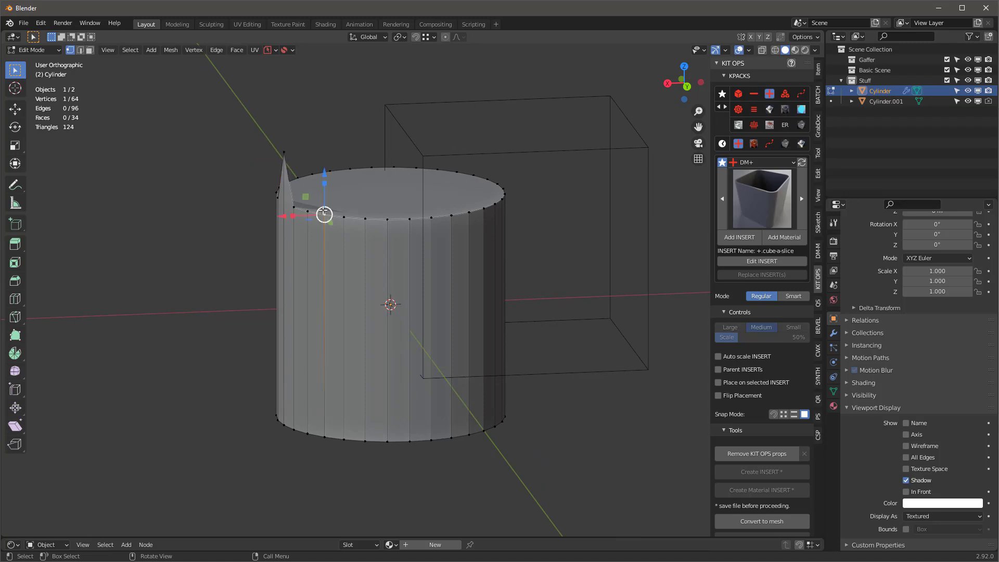
{"action": "left_click", "coordinate": [370, 188]}
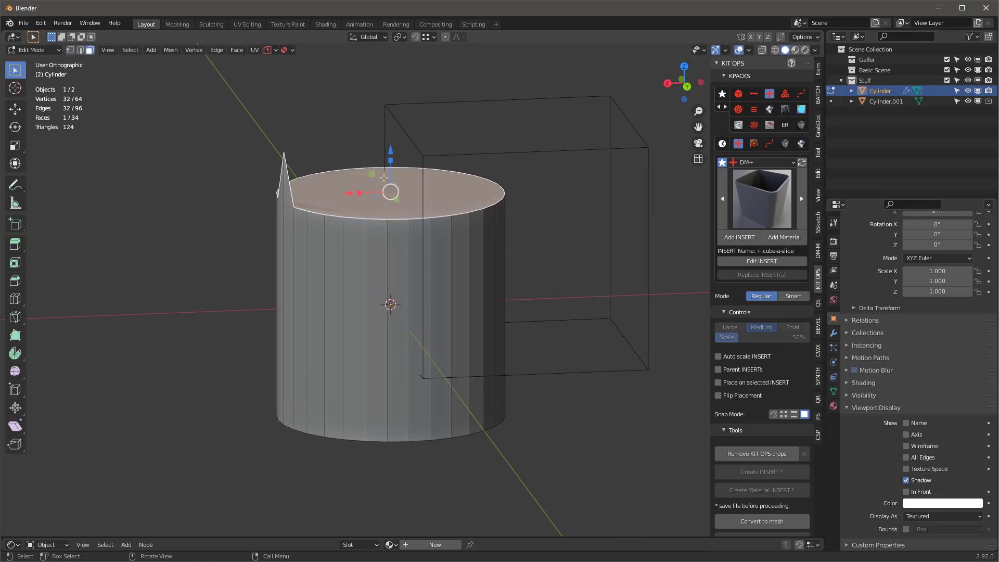
{"action": "key", "text": "r"}
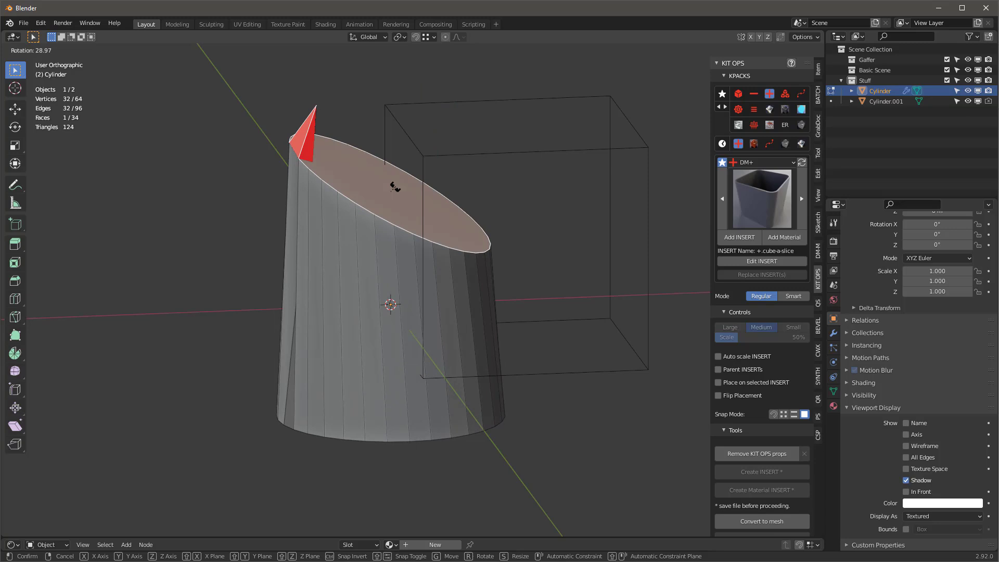
{"action": "left_click", "coordinate": [386, 210]}
{"action": "mouse_move", "coordinate": [387, 209]}
{"action": "middle_mouse_down"}
{"action": "mouse_move", "coordinate": [274, 183]}
{"action": "mouse_move", "coordinate": [282, 163]}
{"action": "mouse_move", "coordinate": [349, 167]}
{"action": "mouse_move", "coordinate": [394, 208]}
{"action": "middle_mouse_up"}
{"action": "middle_click_drag", "start_coordinate": [388, 163], "coordinate": [352, 150]}
Select all the top-rim vertices in vertex mode and flatten them by scaling to 0 along Z.
{"action": "key", "text": "1"}
{"action": "middle_click_drag", "start_coordinate": [375, 188], "coordinate": [379, 168]}
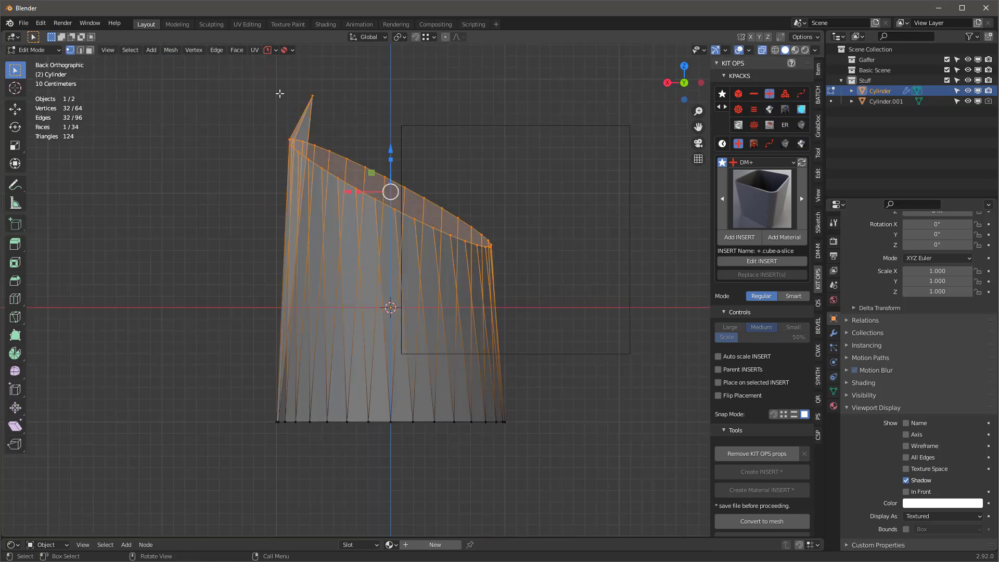
{"action": "left_click_drag", "start_coordinate": [260, 75], "coordinate": [528, 269]}
{"action": "middle_click_drag", "start_coordinate": [529, 268], "coordinate": [534, 236]}
{"action": "key", "text": "s"}
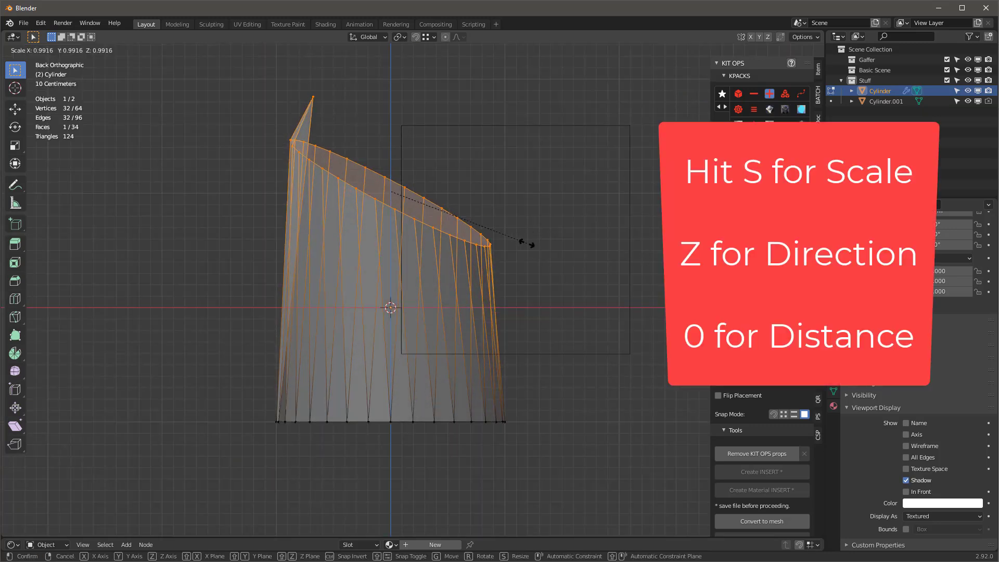
{"action": "key", "text": "z"}
{"action": "key", "text": "0"}
{"action": "key", "text": "Return"}
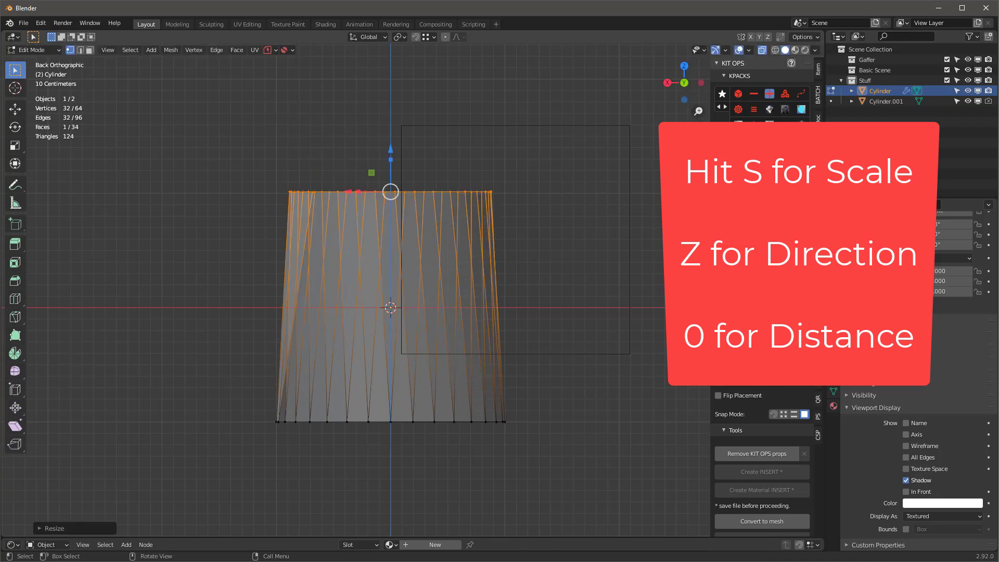
{"action": "middle_click_drag", "start_coordinate": [401, 140], "coordinate": [466, 182]}
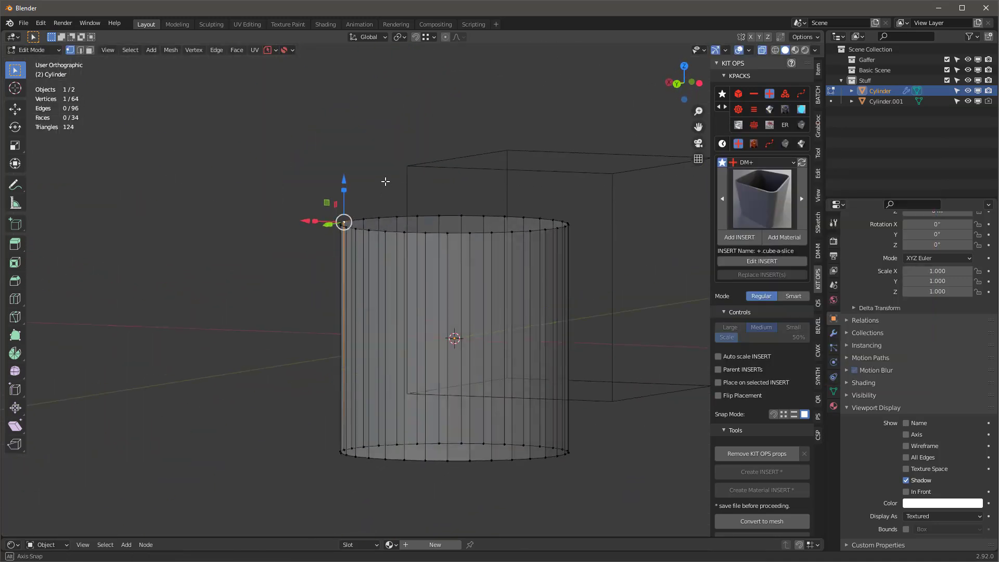
Select all vertices of the cylinder's top rim, tilt them with a rotation and flatten them along Z with the one-step flatten command.
{"action": "middle_click_drag", "start_coordinate": [385, 181], "coordinate": [388, 212]}
{"action": "left_click_drag", "start_coordinate": [313, 149], "coordinate": [578, 253]}
{"action": "key", "text": "r"}
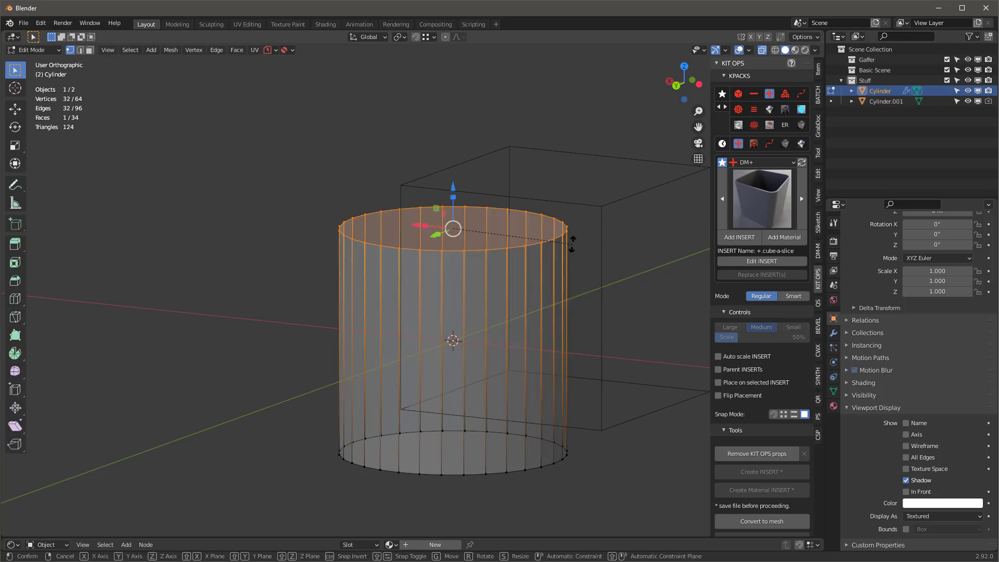
{"action": "left_click", "coordinate": [592, 297]}
{"action": "middle_click_drag", "start_coordinate": [493, 237], "coordinate": [489, 220]}
{"action": "scroll", "coordinate": [489, 218], "scroll_direction": "up", "scroll_amount": 2}
{"action": "scroll", "coordinate": [488, 218], "scroll_direction": "down", "scroll_amount": 2}
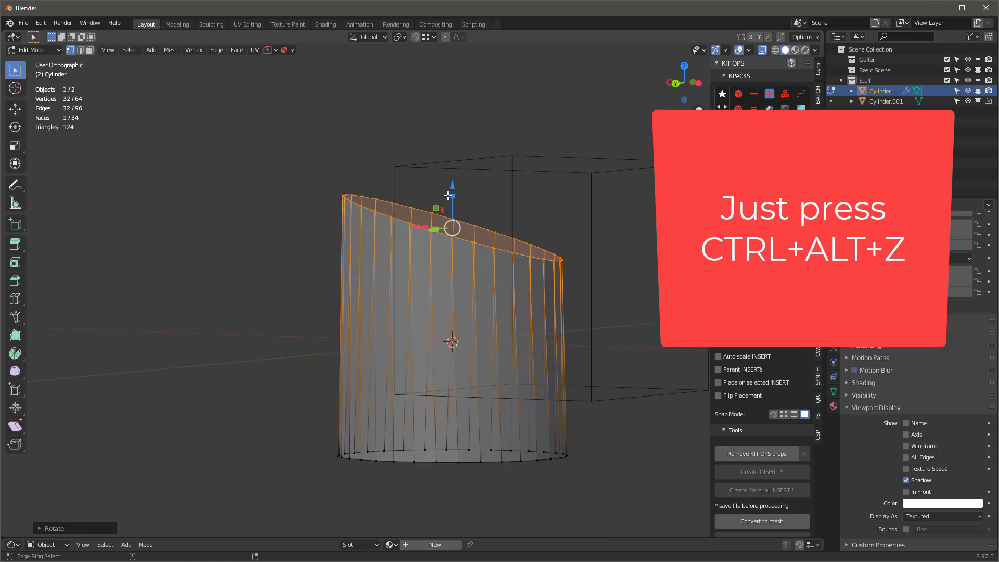
{"action": "key", "text": "ctrl+alt+z"}
Select the strip of vertices at the cylinder's positive X side in the front view and flatten them along X.
{"action": "middle_click_drag", "start_coordinate": [448, 195], "coordinate": [530, 216]}
{"action": "left_click_drag", "start_coordinate": [457, 156], "coordinate": [571, 451]}
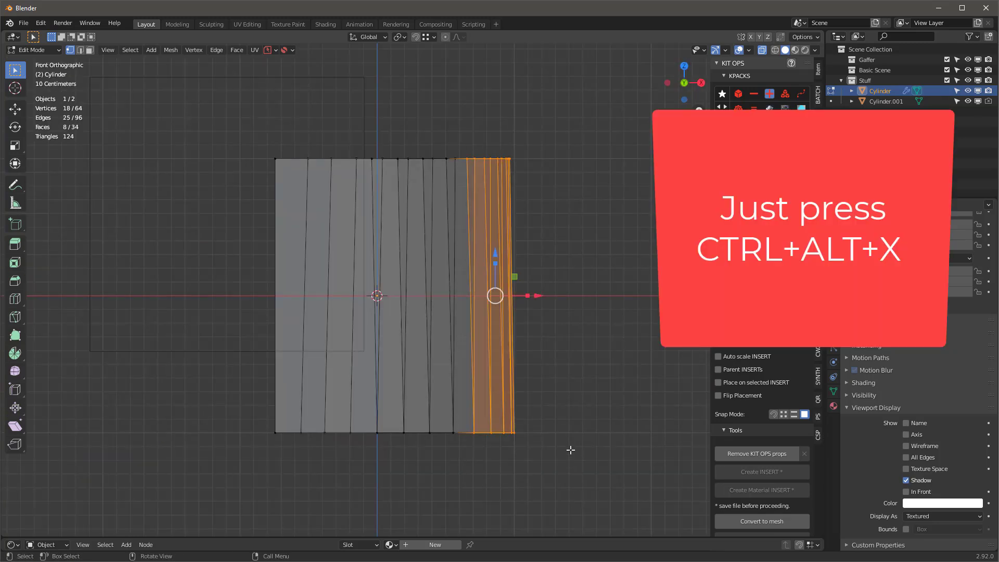
{"action": "key", "text": "ctrl+alt+x"}
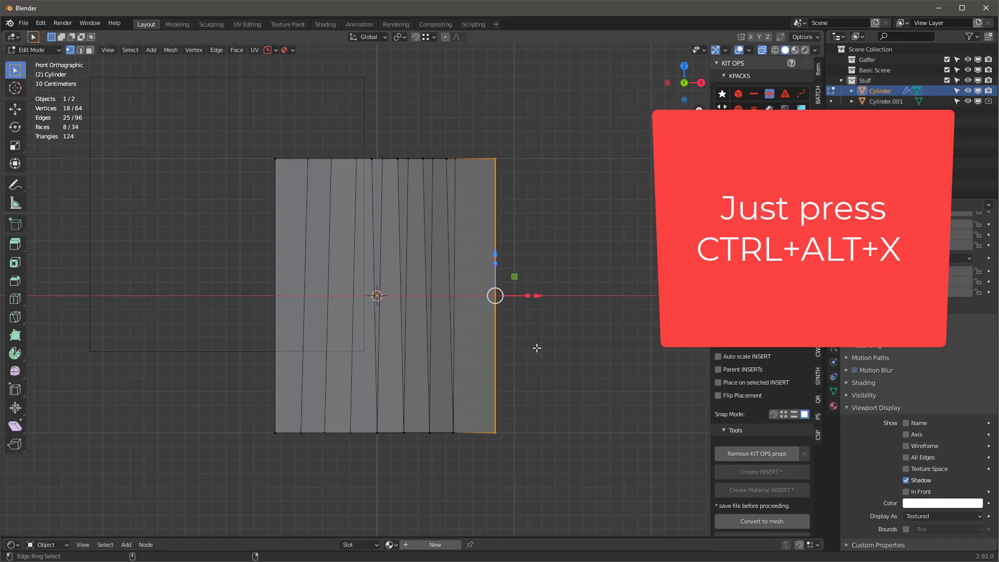
In the left view, flatten the vertex strip at the cylinder's negative Y side along Y, and likewise the strip at its positive Y side.
{"action": "middle_click_drag", "start_coordinate": [536, 345], "coordinate": [596, 223]}
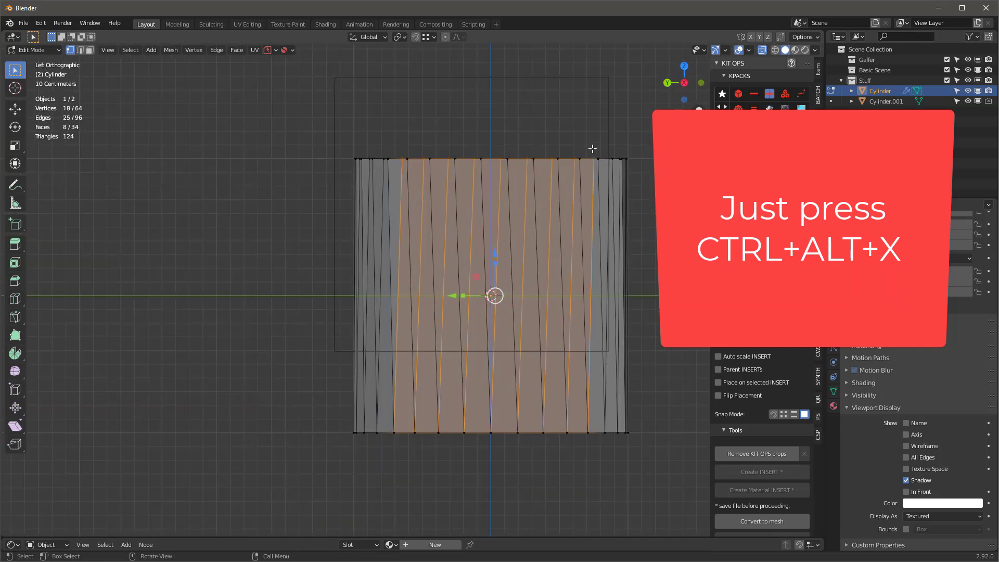
{"action": "left_click_drag", "start_coordinate": [580, 145], "coordinate": [683, 483]}
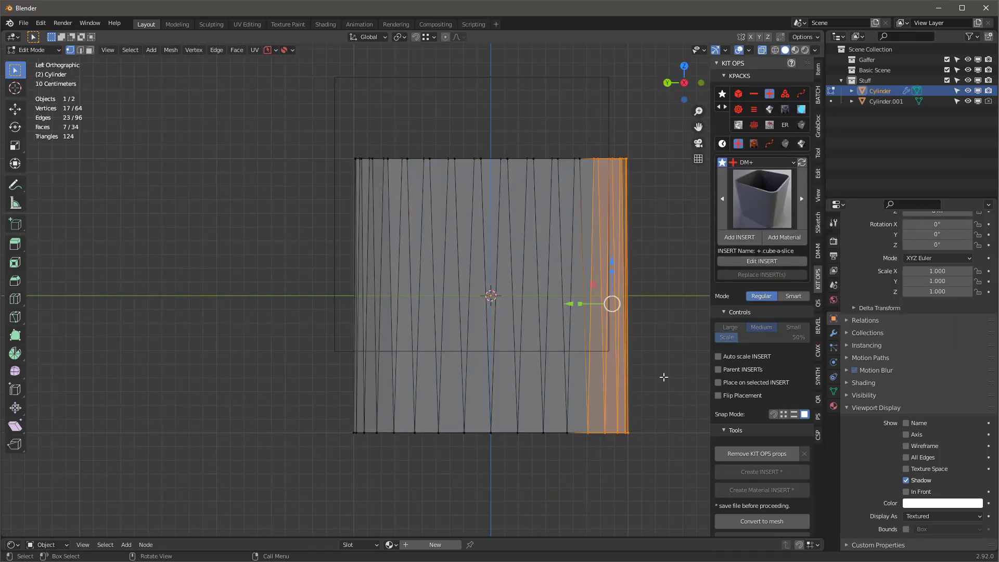
{"action": "middle_click_drag", "start_coordinate": [664, 377], "coordinate": [495, 402], "text": "shift"}
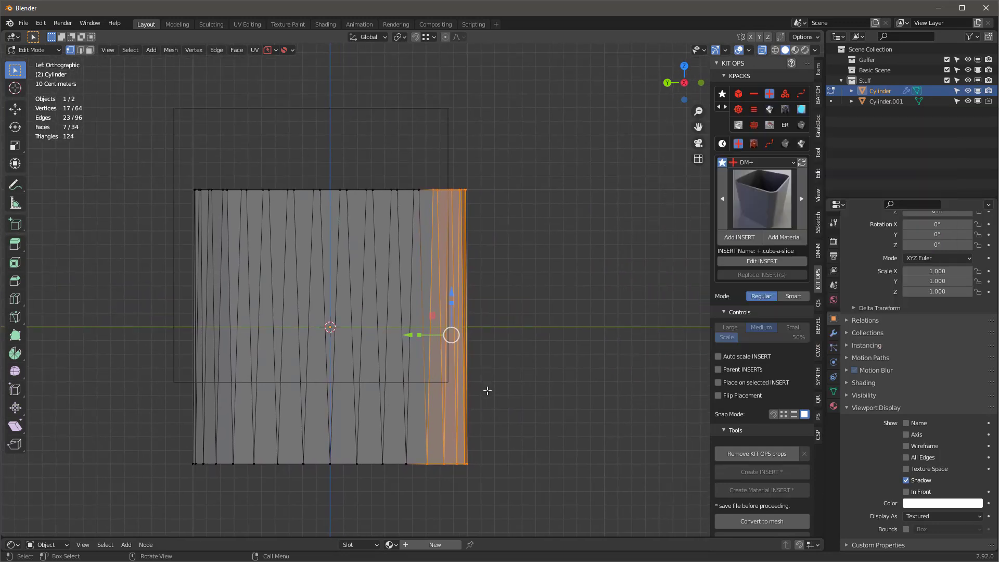
{"action": "key", "text": "ctrl+alt+c"}
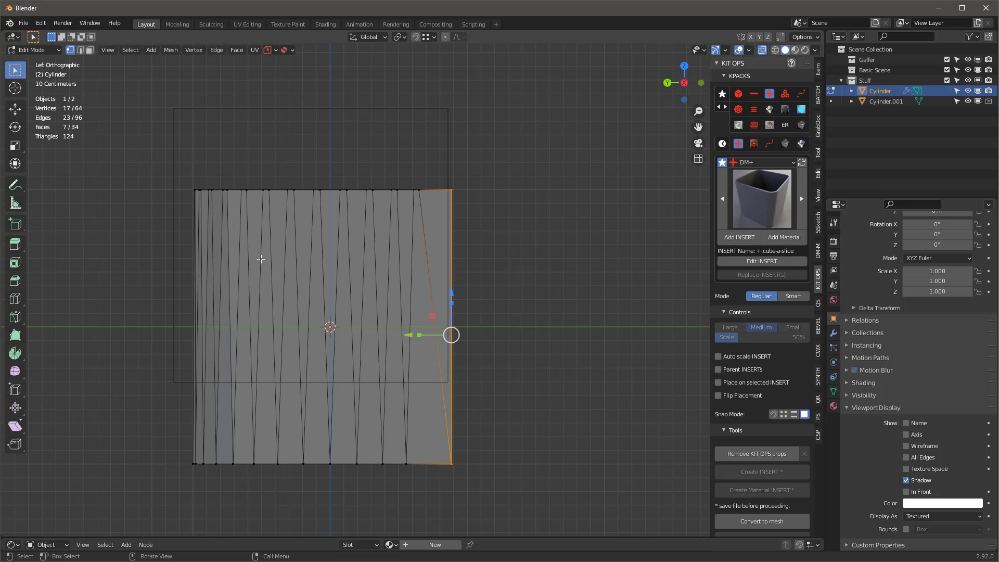
{"action": "left_click_drag", "start_coordinate": [175, 169], "coordinate": [272, 480]}
{"action": "key", "text": "ctrl+alt+c"}
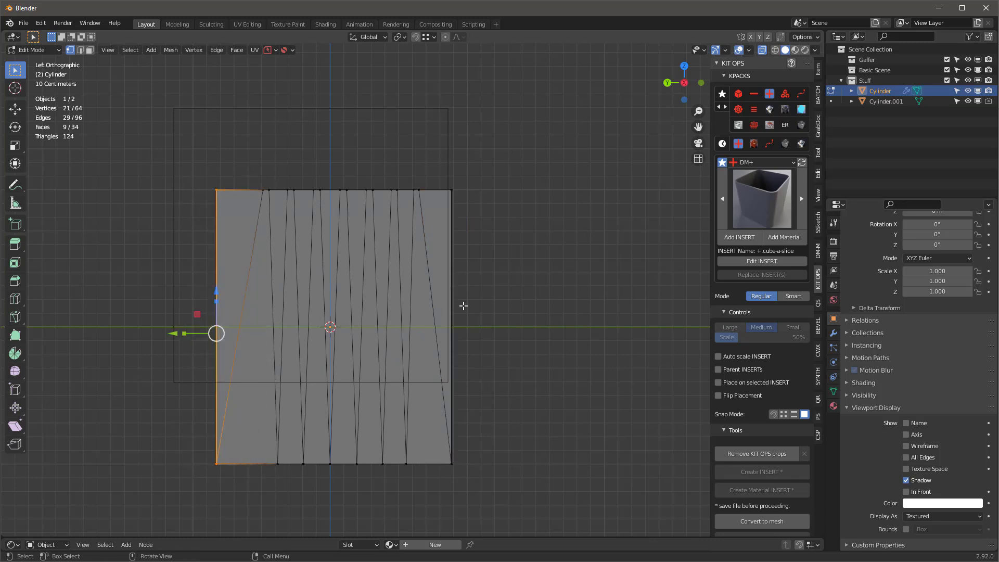
Leave Edit Mode on the flattened cylinder.
{"action": "middle_click_drag", "start_coordinate": [461, 305], "coordinate": [397, 385]}
{"action": "scroll", "coordinate": [397, 384], "scroll_direction": "down", "scroll_amount": 4}
{"action": "middle_click_drag", "start_coordinate": [442, 346], "coordinate": [492, 313]}
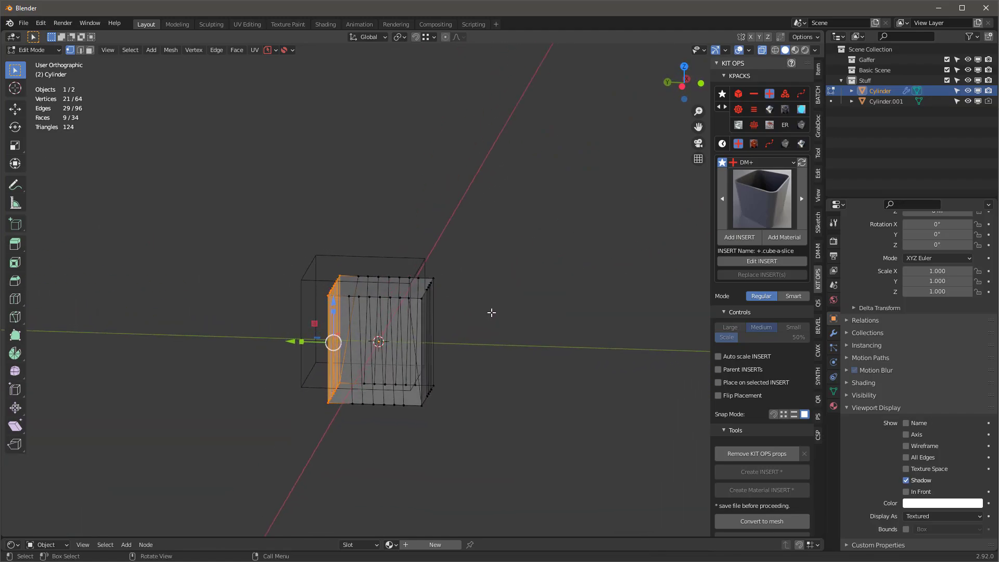
{"action": "scroll", "coordinate": [346, 308], "scroll_direction": "up", "scroll_amount": 3}
{"action": "middle_click_drag", "start_coordinate": [346, 307], "coordinate": [390, 315]}
{"action": "key", "text": "Tab"}
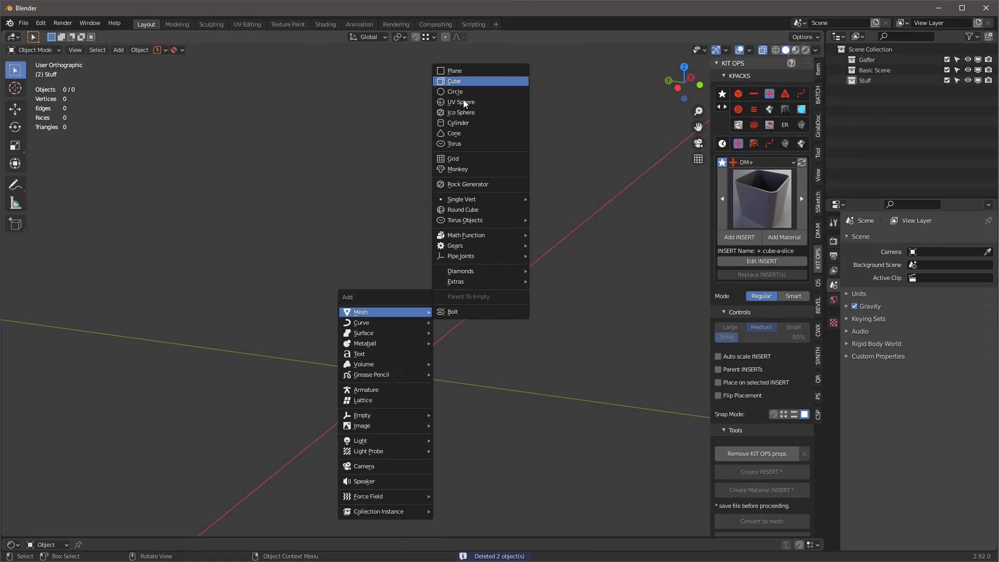
Add a monkey mesh to the scene.
{"action": "left_click", "coordinate": [463, 169]}
{"action": "scroll", "coordinate": [439, 230], "scroll_direction": "down", "scroll_amount": 4}
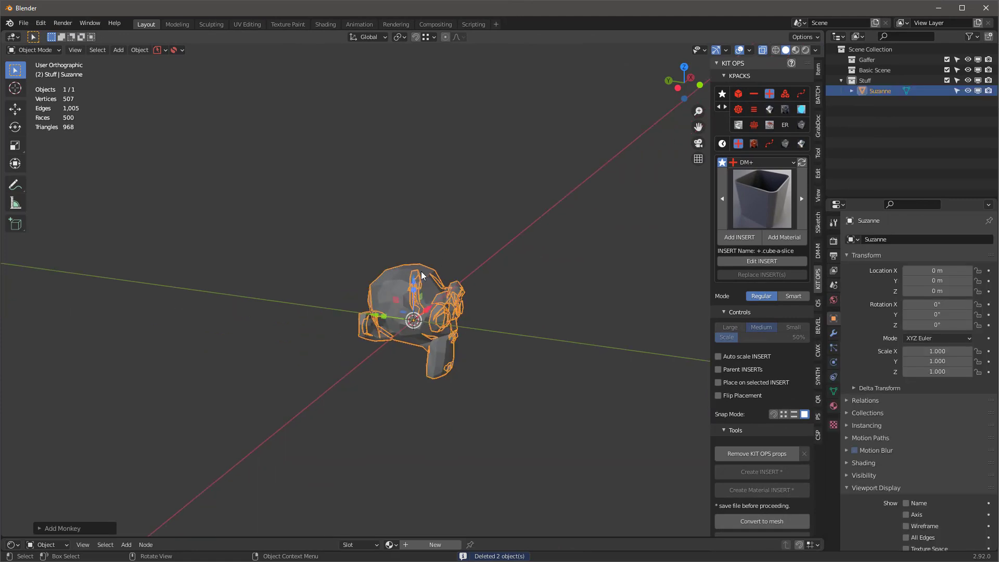
{"action": "middle_click_drag", "start_coordinate": [421, 278], "coordinate": [395, 286]}
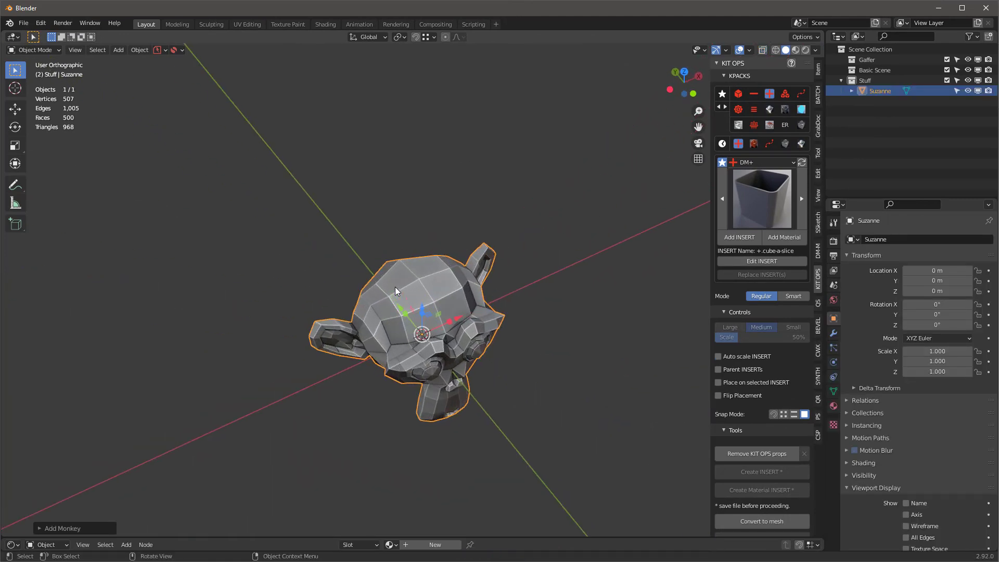
In face selection, select the four faces on top of the monkey's head and flatten them along Z.
{"action": "key", "text": "Tab"}
{"action": "left_click", "coordinate": [451, 266]}
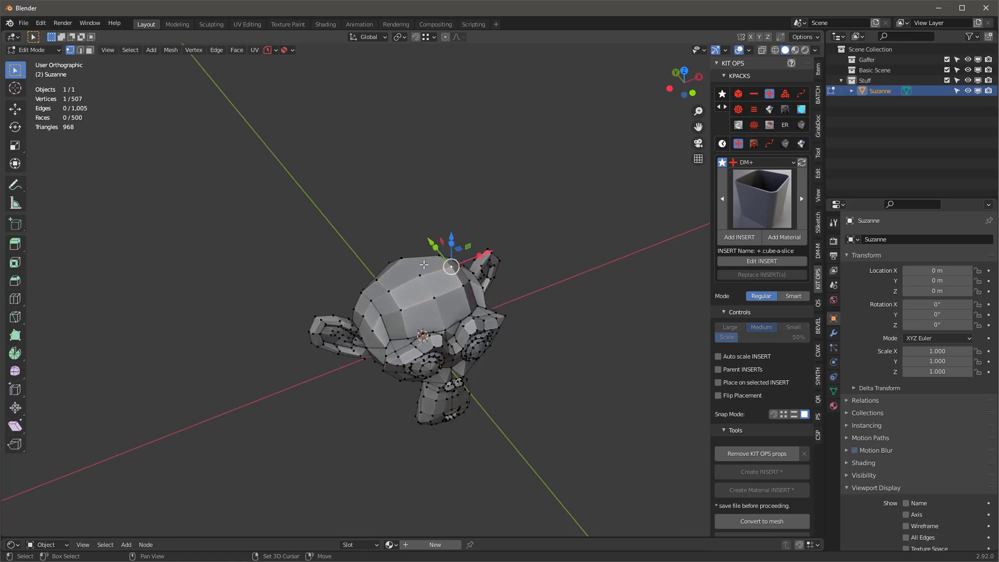
{"action": "key", "text": "3"}
{"action": "left_click", "coordinate": [432, 269]}
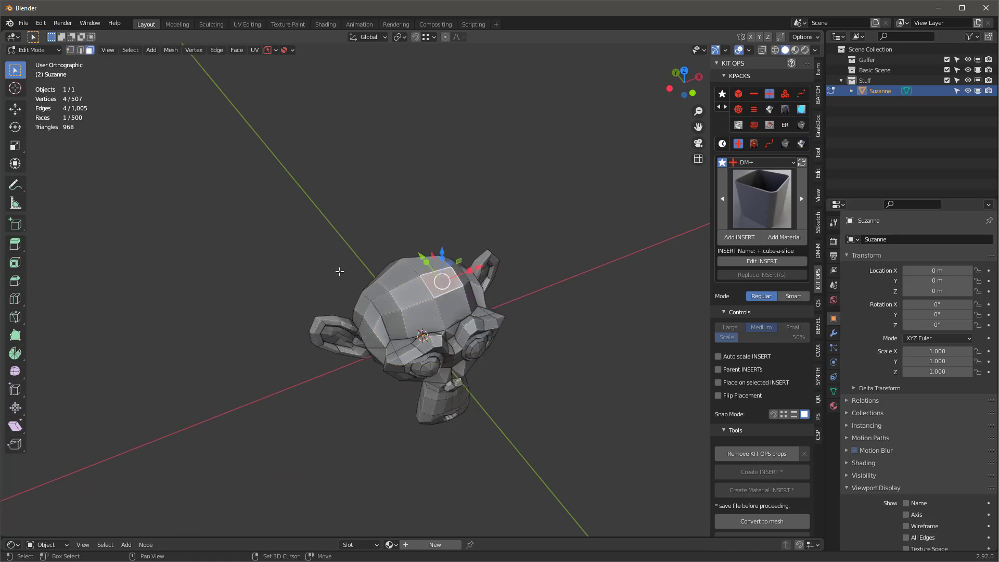
{"action": "left_click", "coordinate": [407, 288], "text": "shift"}
{"action": "left_click", "coordinate": [398, 274], "text": "shift"}
{"action": "left_click", "coordinate": [428, 265], "text": "shift"}
{"action": "middle_click_drag", "start_coordinate": [438, 288], "coordinate": [440, 239]}
{"action": "scroll", "coordinate": [441, 275], "scroll_direction": "up", "scroll_amount": 4}
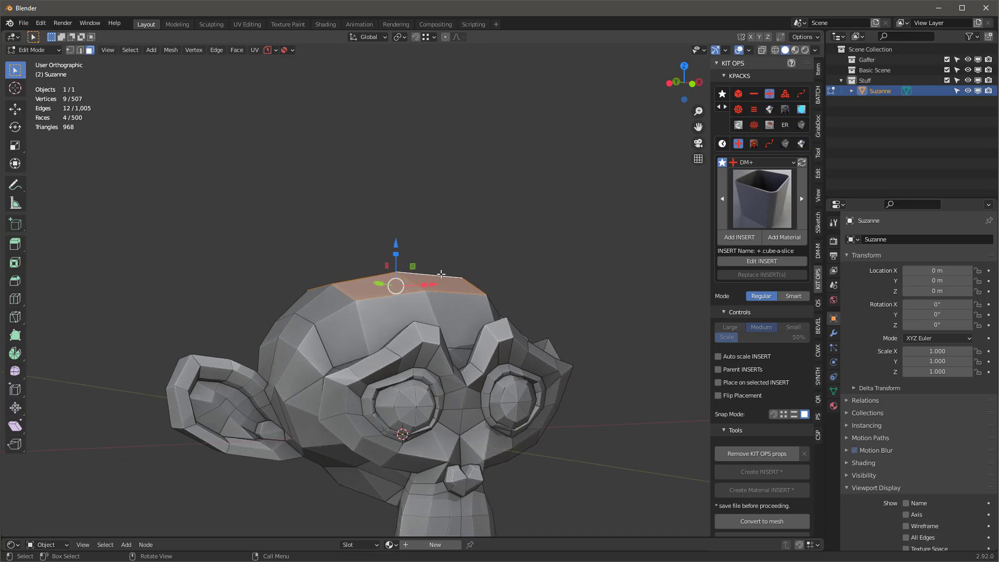
{"action": "middle_click_drag", "start_coordinate": [426, 284], "coordinate": [470, 196], "text": "shift"}
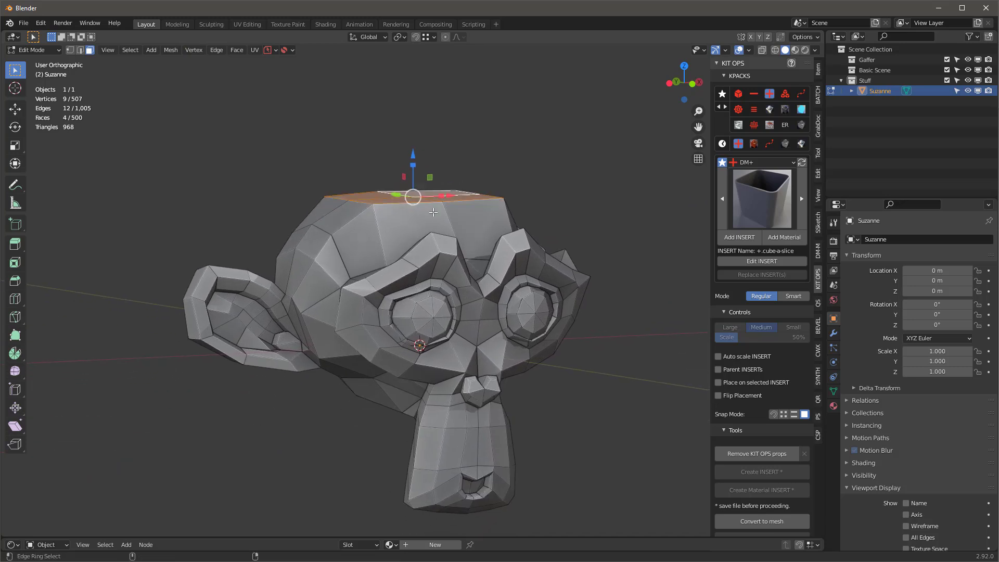
Select six faces on the negative X side of the monkey's head and flatten them along X.
{"action": "left_click", "coordinate": [334, 218]}
{"action": "left_click", "coordinate": [358, 223], "text": "shift"}
{"action": "left_click", "coordinate": [328, 253], "text": "shift"}
{"action": "left_click", "coordinate": [301, 244], "text": "shift"}
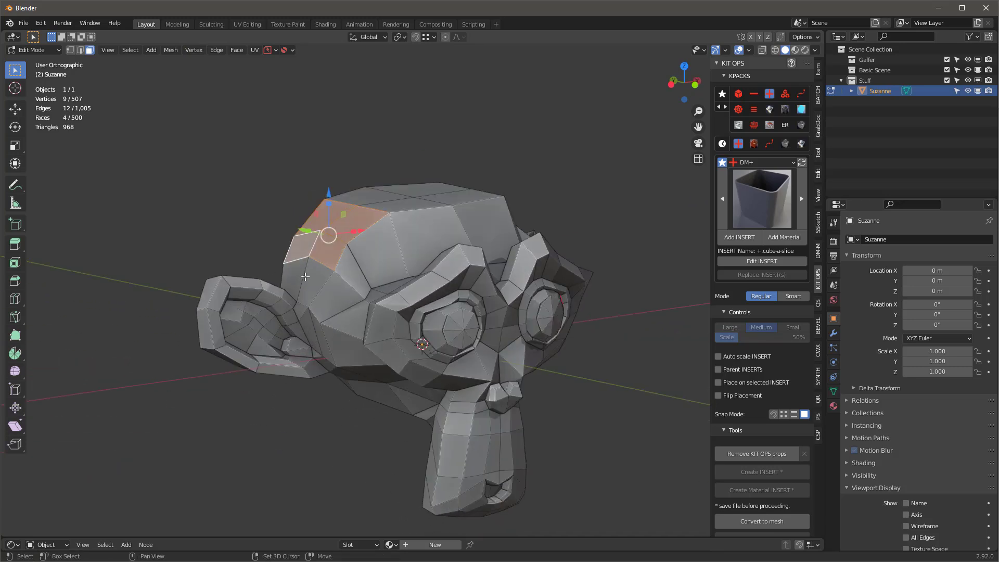
{"action": "left_click", "coordinate": [305, 274], "text": "shift"}
{"action": "left_click", "coordinate": [298, 271], "text": "shift"}
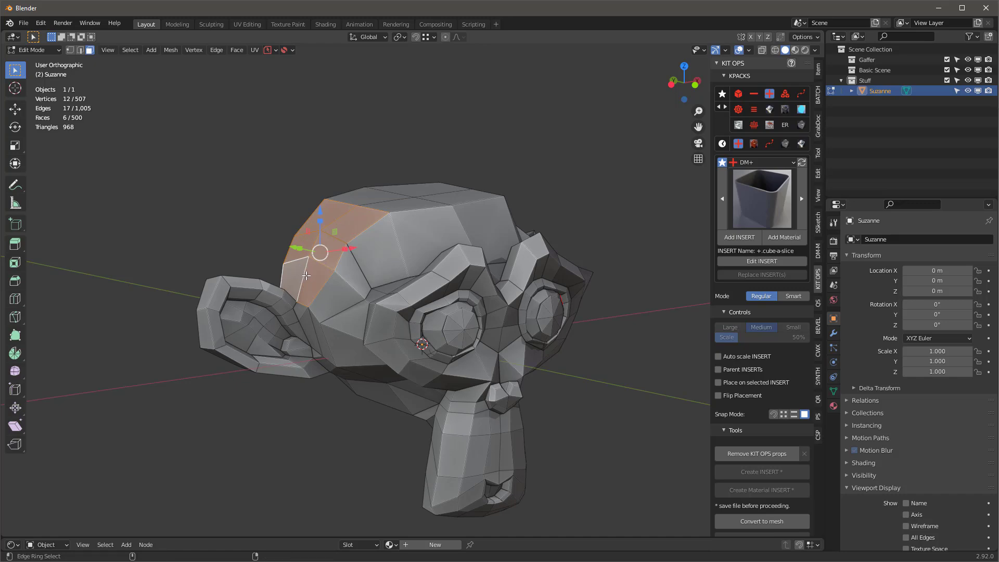
Select the matching faces on the positive X side of the monkey's head and flatten them along X.
{"action": "middle_click_drag", "start_coordinate": [404, 359], "coordinate": [276, 367]}
{"action": "left_click", "coordinate": [347, 298]}
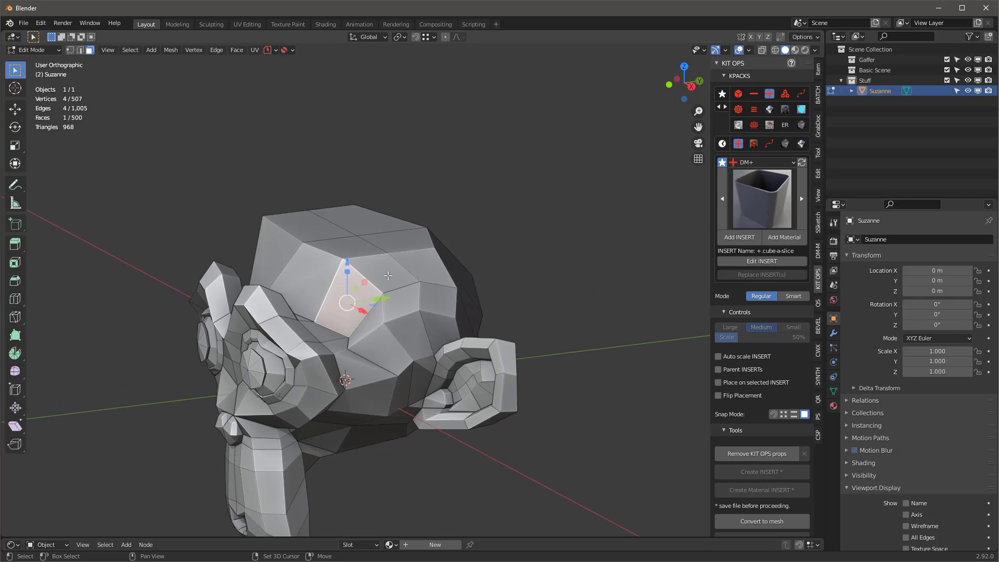
{"action": "left_click", "coordinate": [386, 272], "text": "shift"}
{"action": "left_click", "coordinate": [428, 267], "text": "shift"}
{"action": "middle_click_drag", "start_coordinate": [448, 284], "coordinate": [478, 288]}
{"action": "left_click", "coordinate": [435, 296], "text": "shift"}
{"action": "left_click", "coordinate": [409, 303], "text": "shift"}
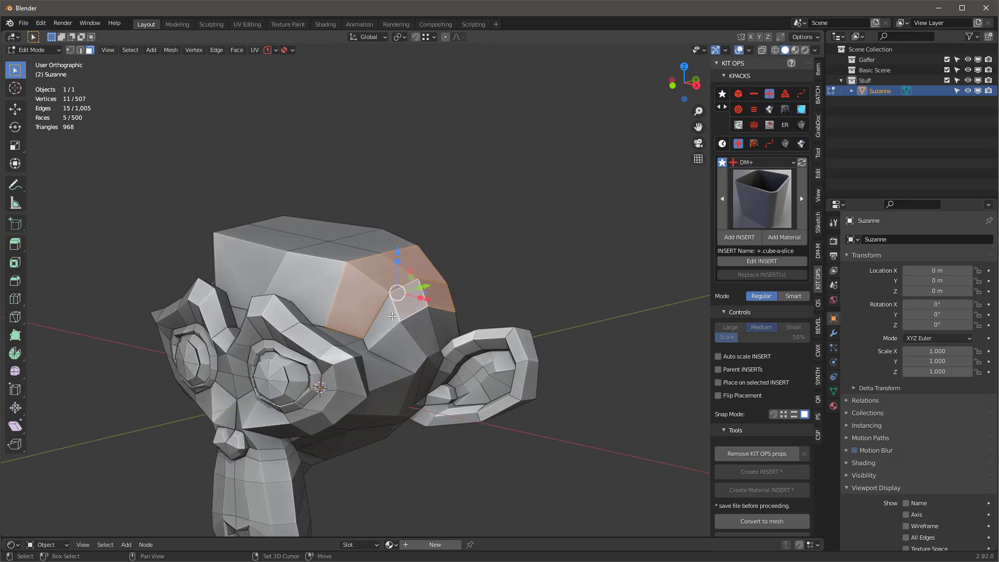
{"action": "middle_click_drag", "start_coordinate": [361, 301], "coordinate": [362, 316]}
{"action": "left_click", "coordinate": [363, 315], "text": "shift"}
Select the two forehead faces just below the flattened top of the monkey's head and flatten them along Y.
{"action": "middle_click_drag", "start_coordinate": [396, 280], "coordinate": [482, 290]}
{"action": "left_click", "coordinate": [444, 337]}
{"action": "left_click", "coordinate": [465, 310], "text": "shift"}
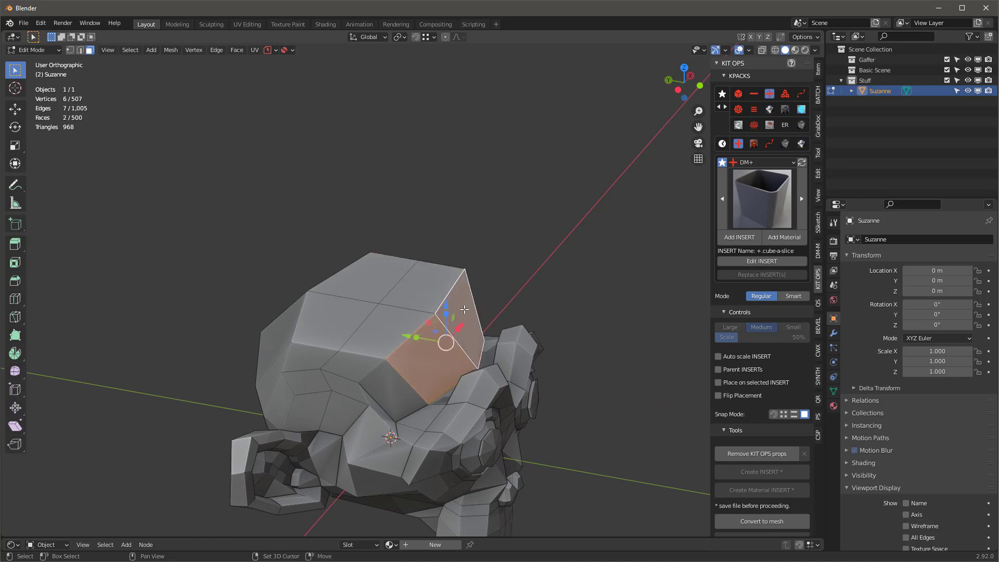
{"action": "left_click", "coordinate": [464, 309], "text": "ctrl+alt"}
Select three faces on the upper back of the monkey's head and flatten them along Y.
{"action": "middle_click_drag", "start_coordinate": [371, 301], "coordinate": [444, 289]}
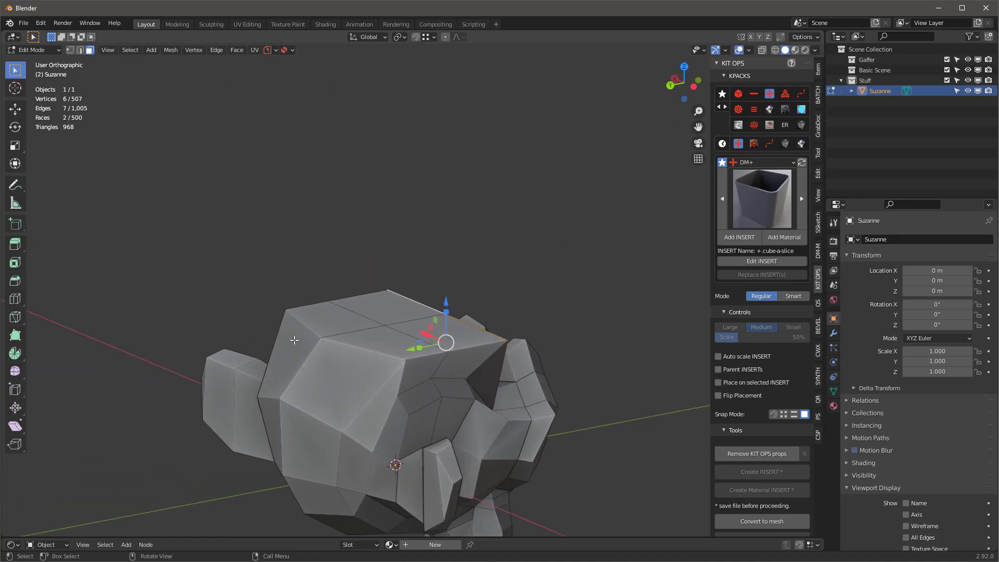
{"action": "left_click", "coordinate": [296, 344]}
{"action": "left_click", "coordinate": [339, 368], "text": "shift"}
{"action": "left_click", "coordinate": [330, 384], "text": "shift"}
{"action": "middle_click_drag", "start_coordinate": [330, 383], "coordinate": [448, 358]}
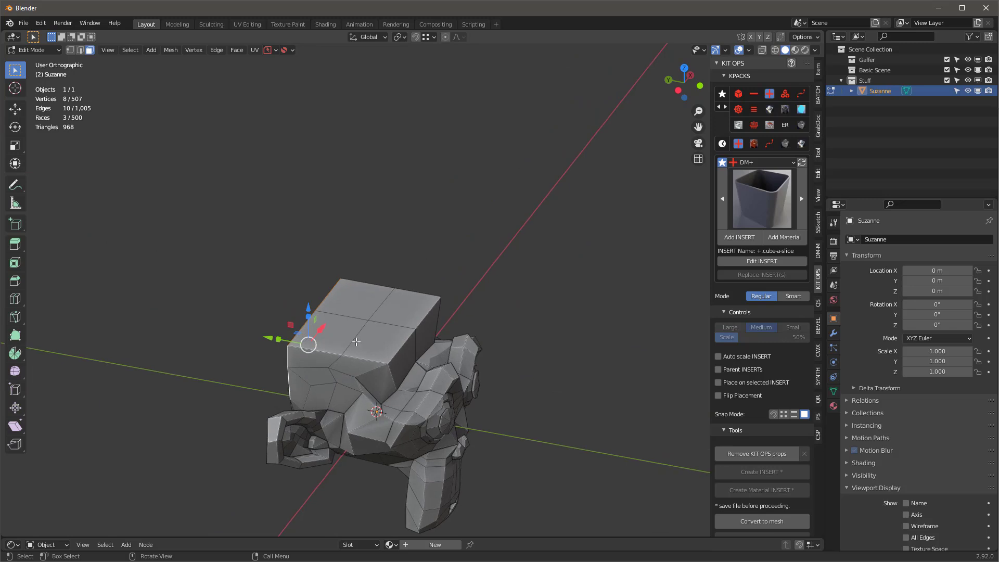
Select the monkey's entire mesh and delete all of its geometry.
{"action": "middle_click_drag", "start_coordinate": [357, 342], "coordinate": [330, 337]}
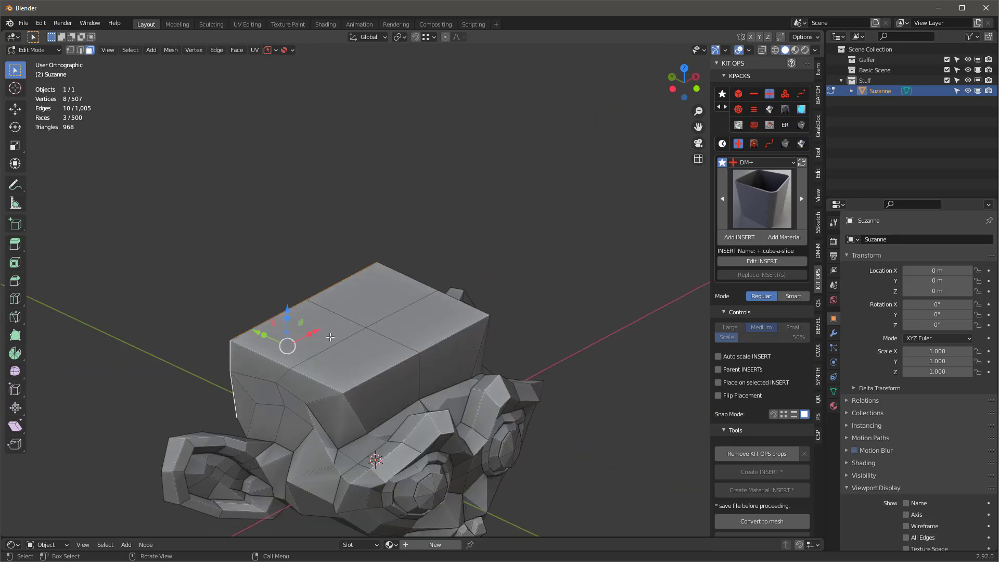
{"action": "middle_click_drag", "start_coordinate": [335, 336], "coordinate": [359, 318]}
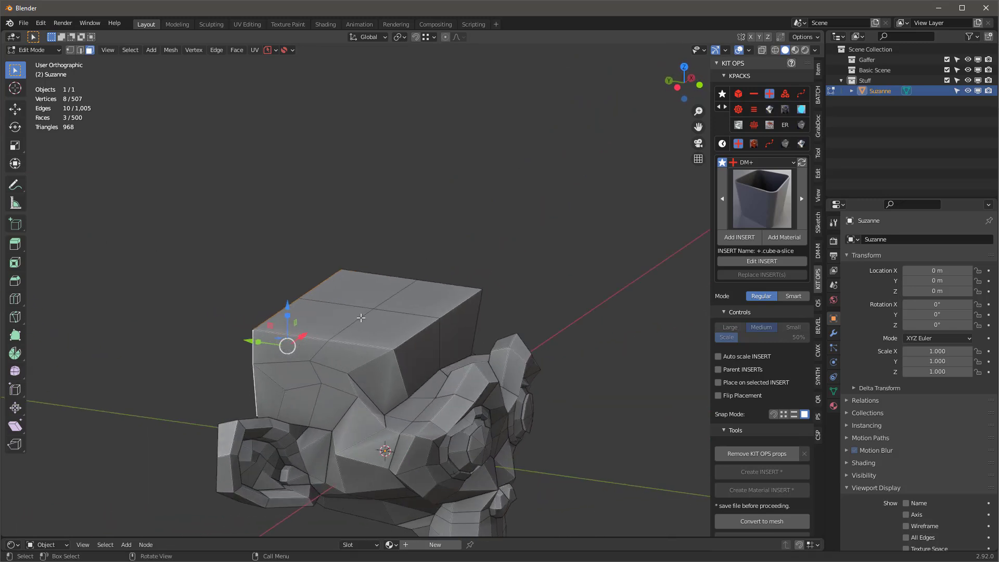
{"action": "scroll", "coordinate": [359, 319], "scroll_direction": "down", "scroll_amount": 3}
{"action": "scroll", "coordinate": [365, 306], "scroll_direction": "up", "scroll_amount": 1}
{"action": "key", "text": "a"}
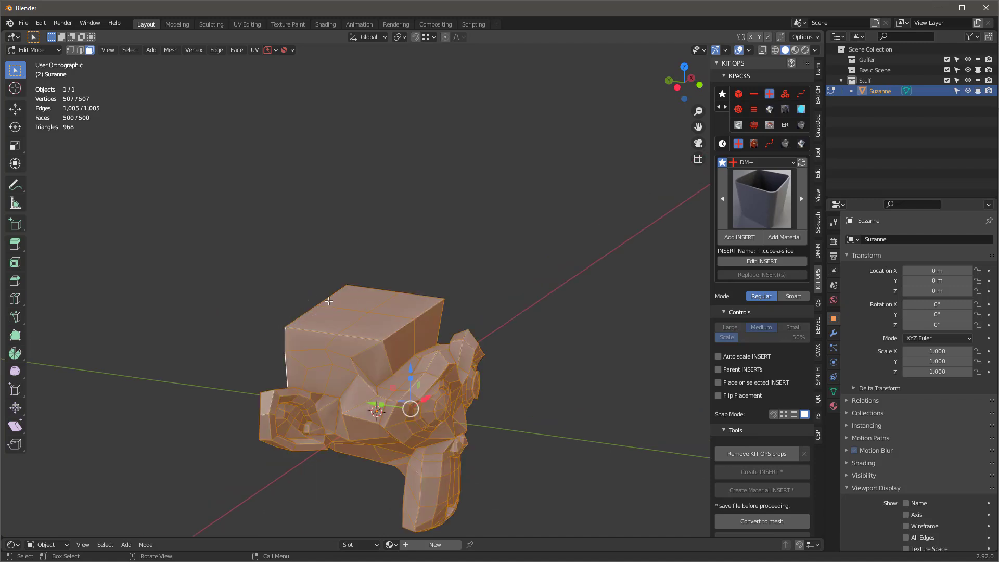
{"action": "key", "text": "x"}
{"action": "left_click", "coordinate": [339, 307]}
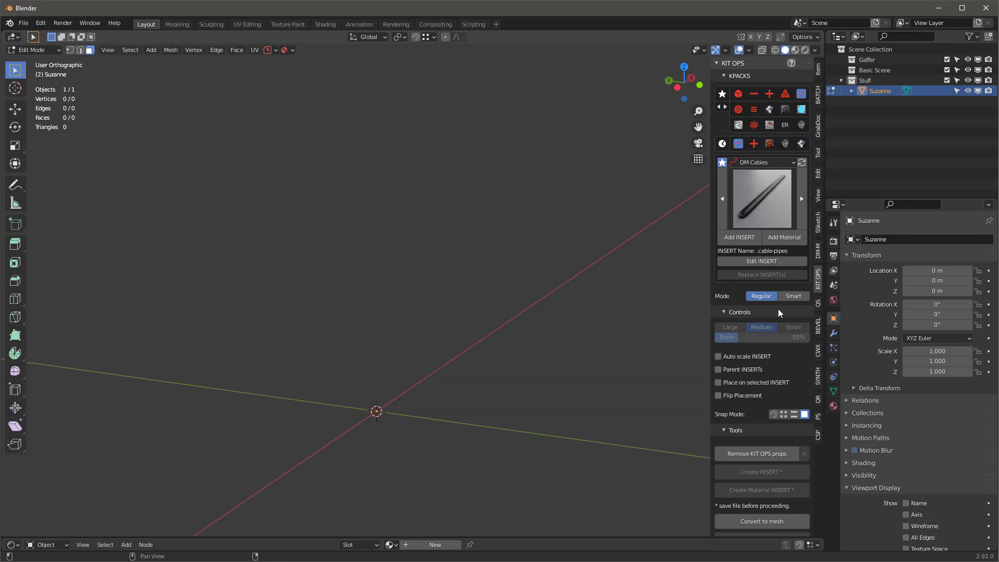
Choose the .cable-wire insert from the DM-Cables kit and add it to the scene.
{"action": "left_click", "coordinate": [768, 218]}
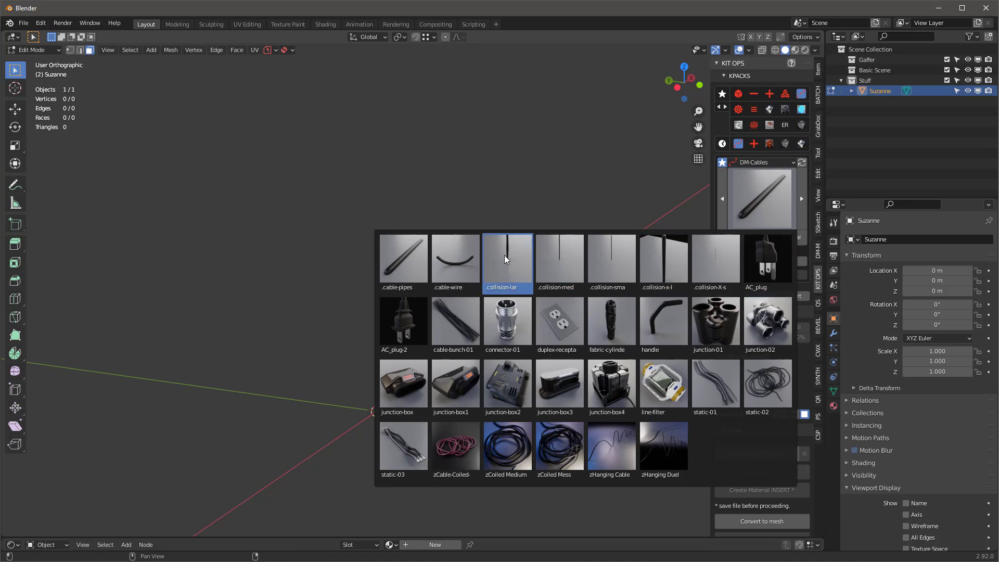
{"action": "left_click", "coordinate": [457, 261]}
{"action": "left_click", "coordinate": [739, 236]}
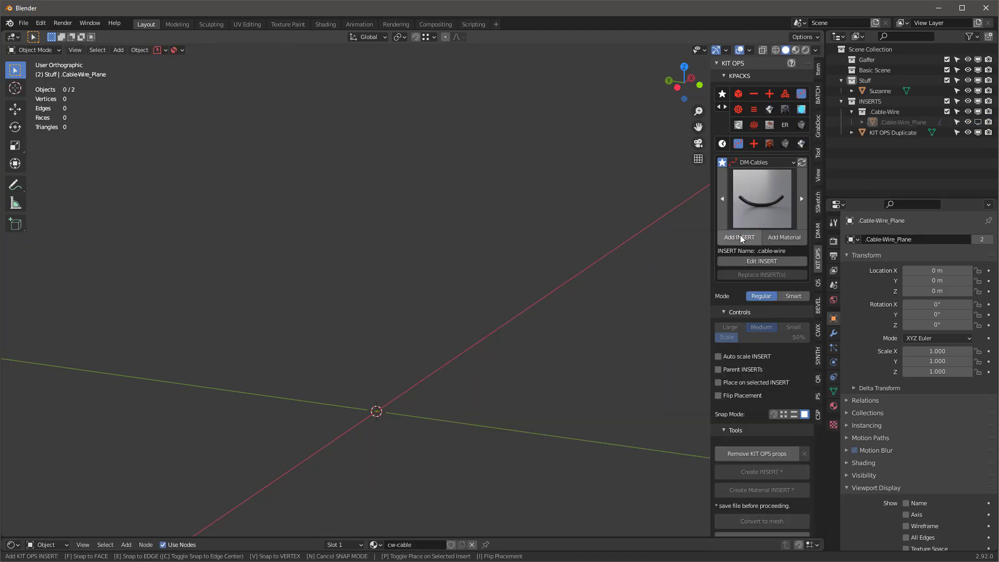
{"action": "left_click", "coordinate": [468, 360]}
{"action": "middle_click_drag", "start_coordinate": [313, 215], "coordinate": [370, 205]}
Edit the cable in a front wireframe view and extrude its top end vertex upward and toward negative X.
{"action": "key", "text": "Tab"}
{"action": "middle_click_drag", "start_coordinate": [450, 243], "coordinate": [560, 294]}
{"action": "key", "text": "shift+z"}
{"action": "key", "text": "KP_1"}
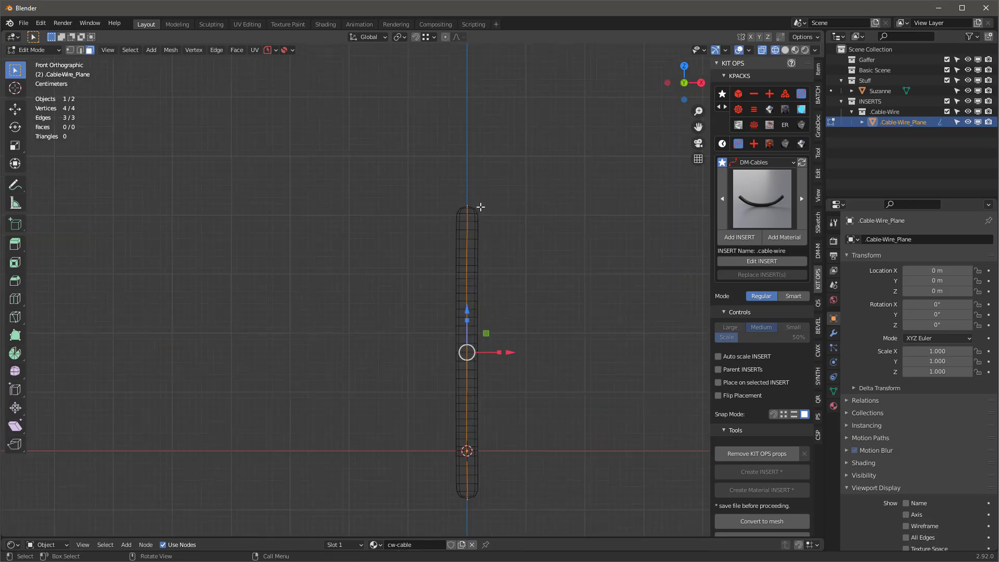
{"action": "left_click", "coordinate": [470, 206]}
{"action": "key", "text": "1"}
{"action": "middle_click_drag", "start_coordinate": [524, 239], "coordinate": [524, 221], "text": "shift"}
{"action": "left_click_drag", "start_coordinate": [368, 138], "coordinate": [498, 239]}
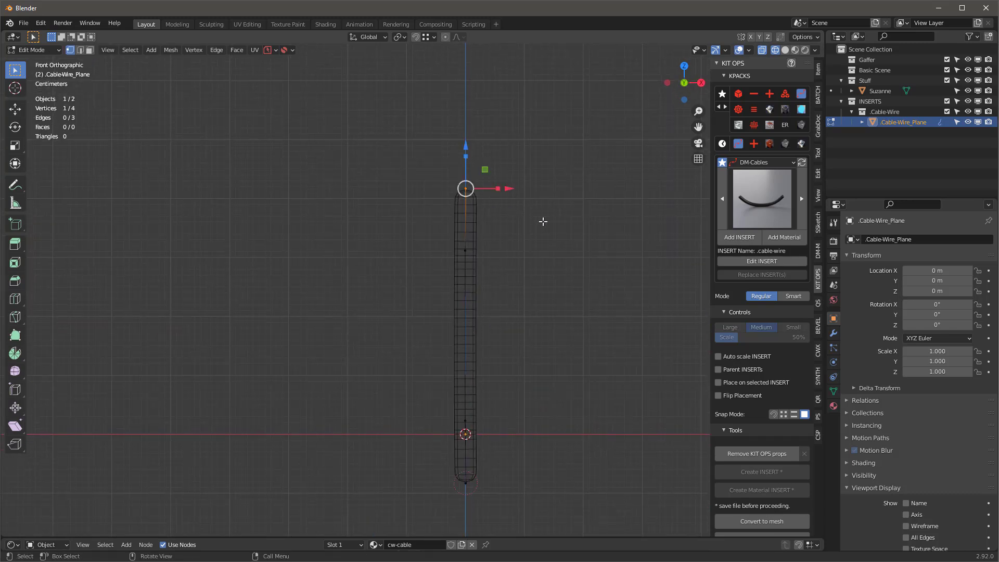
{"action": "key", "text": "e"}
{"action": "left_click", "coordinate": [391, 161]}
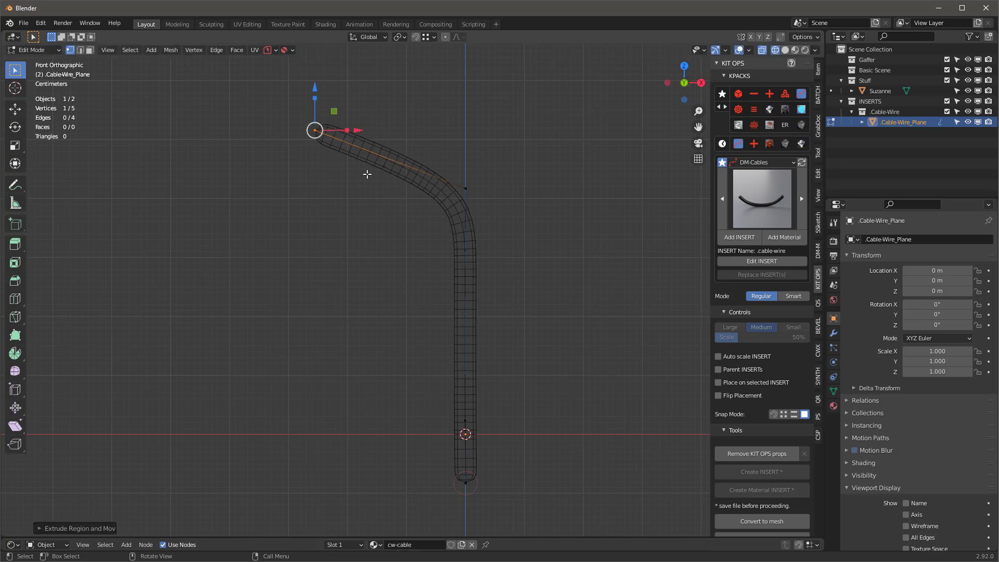
Extrude three more segments that curve the cable back down, and lower the last vertex to the height of the other end.
{"action": "key", "text": "e"}
{"action": "left_click", "coordinate": [237, 276]}
{"action": "key", "text": "e"}
{"action": "left_click", "coordinate": [296, 384]}
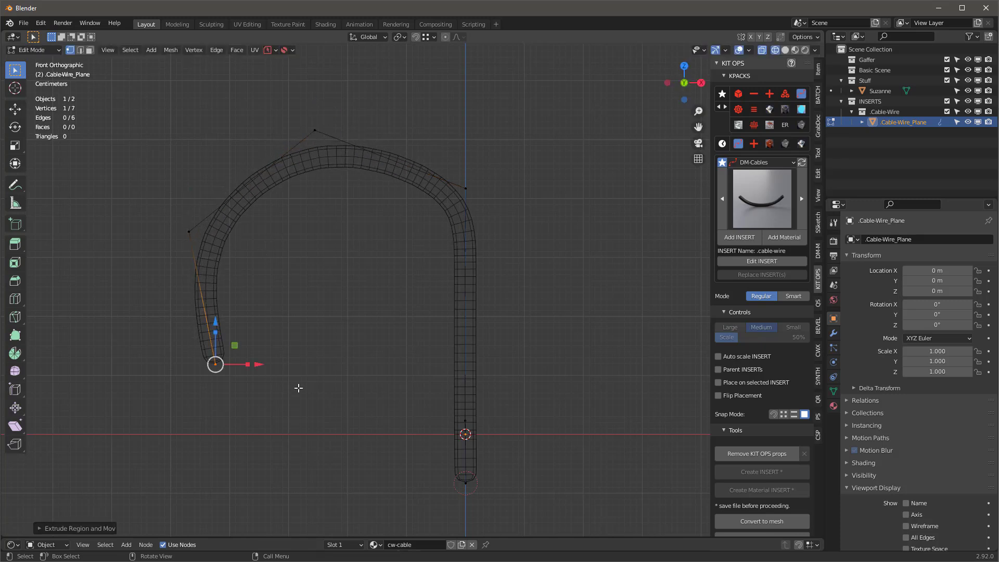
{"action": "key", "text": "e"}
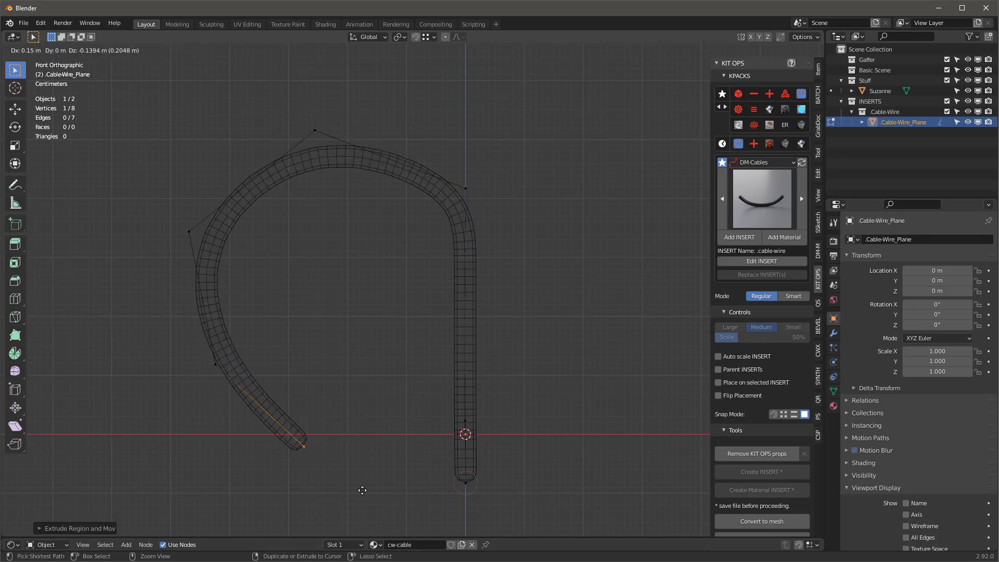
{"action": "left_click", "coordinate": [323, 490]}
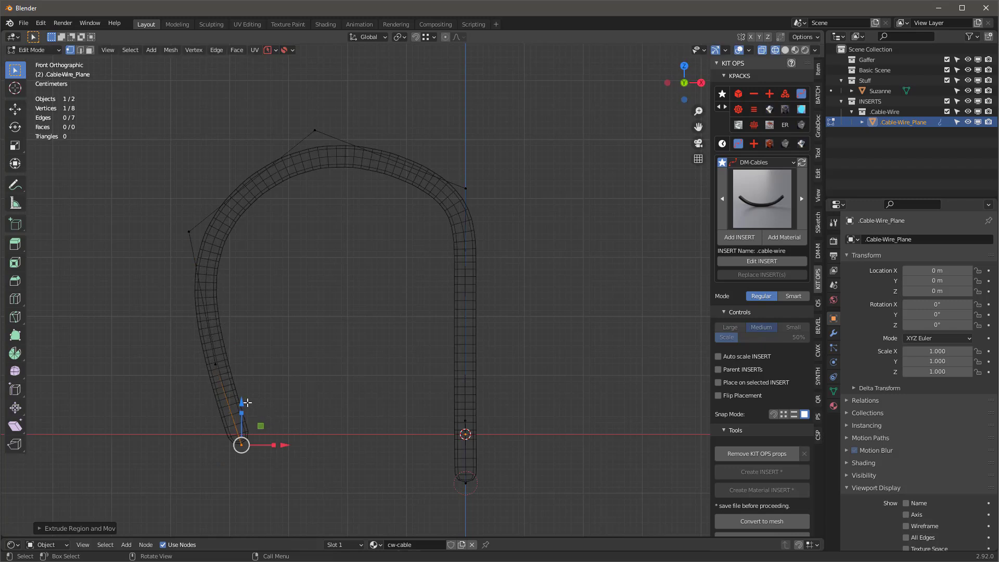
{"action": "left_click_drag", "start_coordinate": [247, 402], "coordinate": [248, 441]}
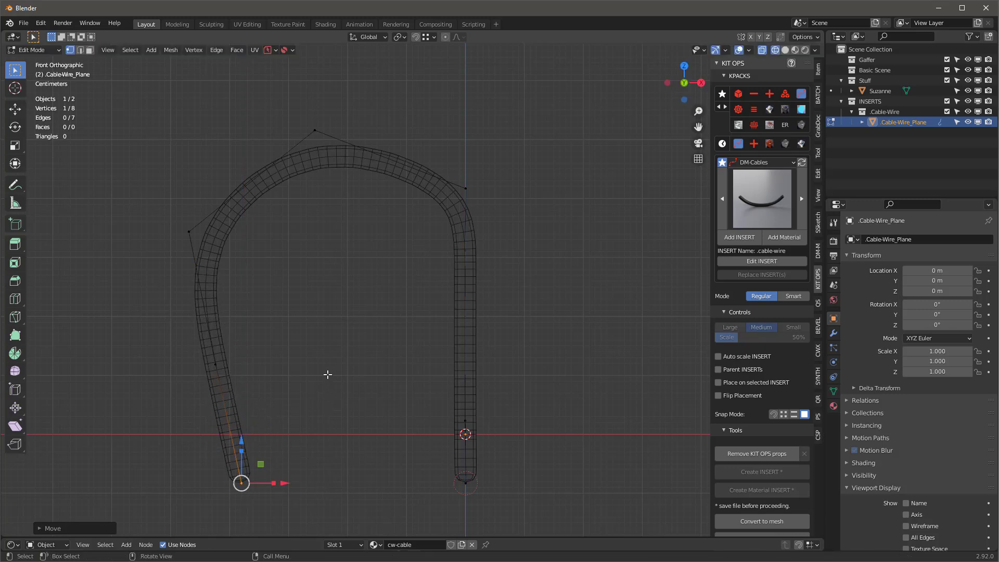
Select the three vertices of the cable's negative X leg and flatten them by scaling X to 0.
{"action": "scroll", "coordinate": [328, 374], "scroll_direction": "down", "scroll_amount": 2}
{"action": "left_click_drag", "start_coordinate": [198, 242], "coordinate": [303, 475]}
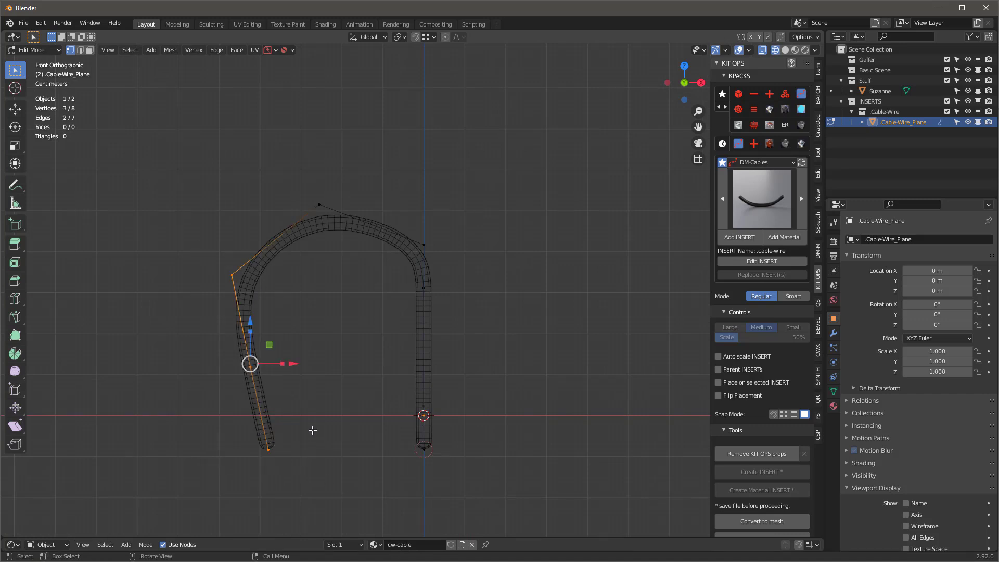
{"action": "key", "text": "s"}
{"action": "key", "text": "x"}
{"action": "key", "text": "0"}
{"action": "key", "text": "Return"}
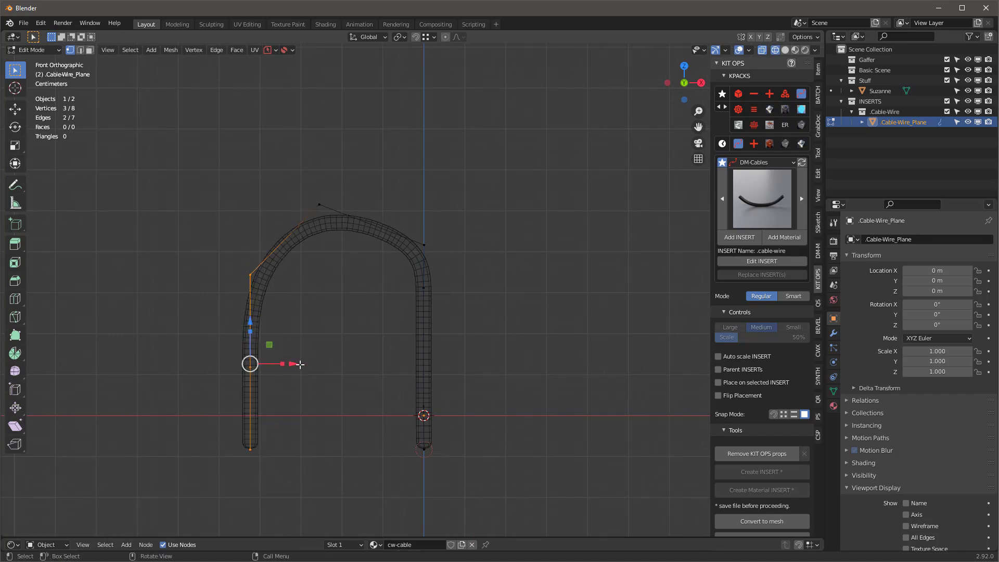
{"action": "left_click", "coordinate": [325, 347]}
Select the four upper vertices of the cable and level them by scaling Z to 0.
{"action": "middle_click_drag", "start_coordinate": [326, 344], "coordinate": [357, 319]}
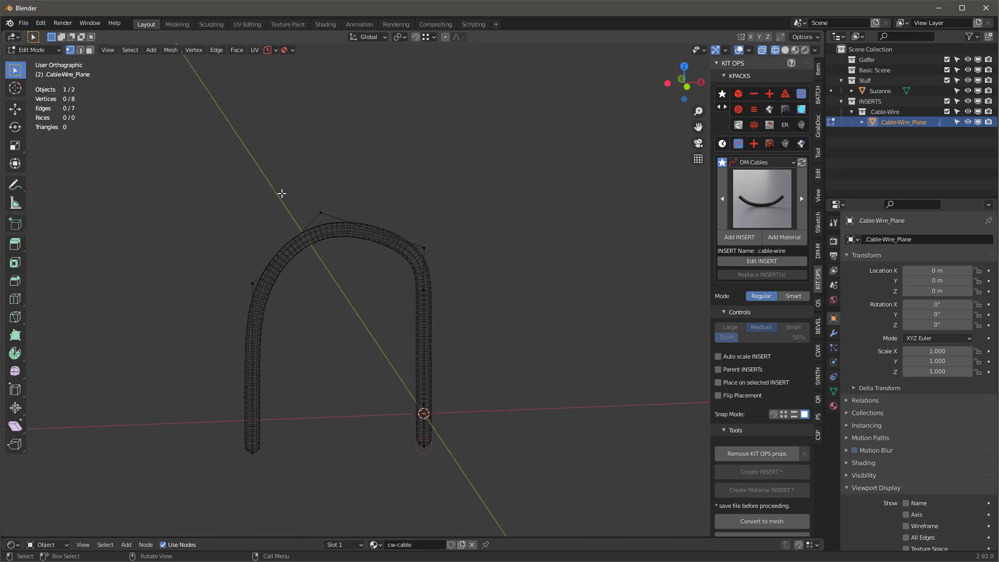
{"action": "middle_click_drag", "start_coordinate": [282, 193], "coordinate": [300, 274]}
{"action": "left_click_drag", "start_coordinate": [201, 172], "coordinate": [486, 323]}
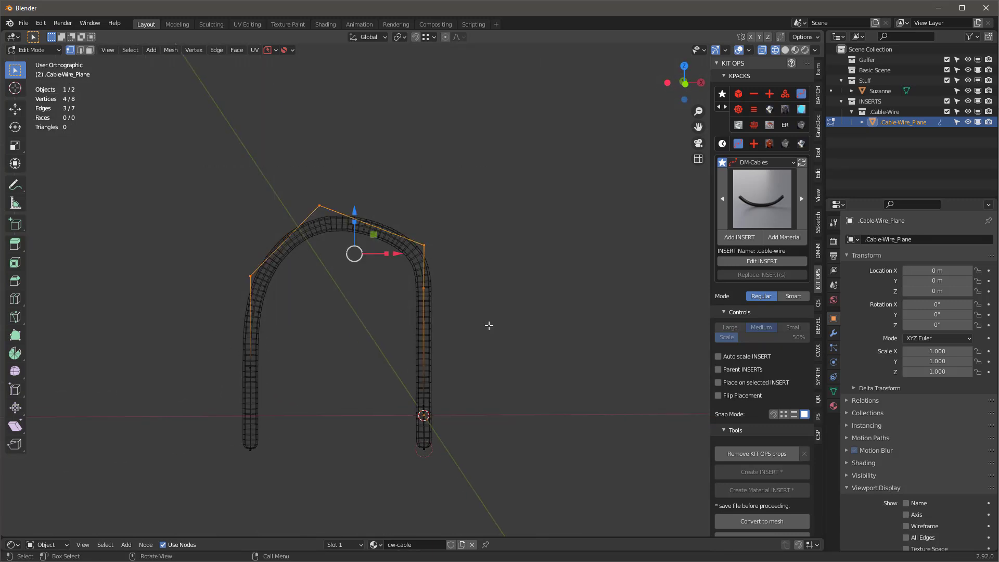
{"action": "key", "text": "s"}
{"action": "key", "text": "z"}
{"action": "key", "text": "0"}
{"action": "key", "text": "Return"}
{"action": "left_click", "coordinate": [515, 262]}
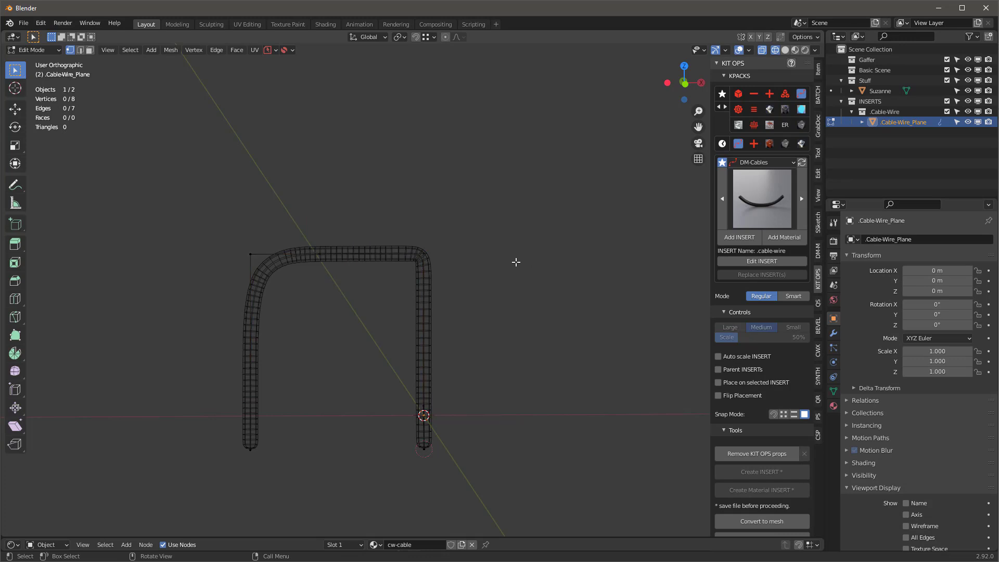
Move a vertex of the cable's tight upper corner along negative X to round the bend, and leave Edit Mode.
{"action": "left_click", "coordinate": [424, 253]}
{"action": "mouse_move", "coordinate": [484, 250]}
{"action": "middle_mouse_down"}
{"action": "mouse_move", "coordinate": [458, 297]}
{"action": "mouse_move", "coordinate": [474, 252]}
{"action": "middle_mouse_up"}
{"action": "left_click_drag", "start_coordinate": [468, 255], "coordinate": [397, 246]}
{"action": "middle_click_drag", "start_coordinate": [352, 328], "coordinate": [335, 311]}
{"action": "scroll", "coordinate": [334, 312], "scroll_direction": "down", "scroll_amount": 3}
{"action": "scroll", "coordinate": [336, 310], "scroll_direction": "up", "scroll_amount": 2}
{"action": "key", "text": "Tab"}
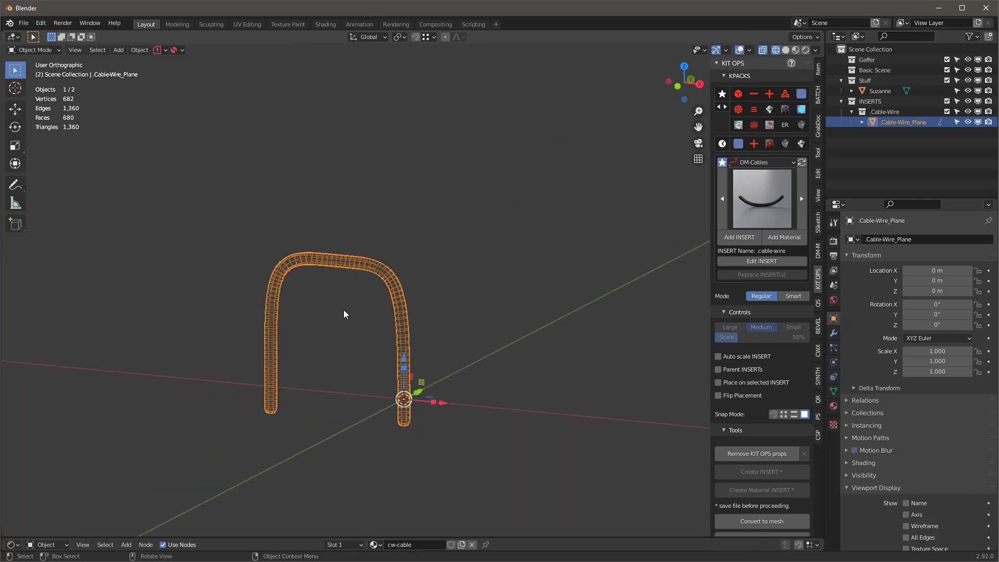
Show the finished cable in Material Preview shading.
{"action": "middle_click_drag", "start_coordinate": [483, 277], "coordinate": [459, 275]}
{"action": "key", "text": "z"}
{"action": "left_click", "coordinate": [458, 333]}
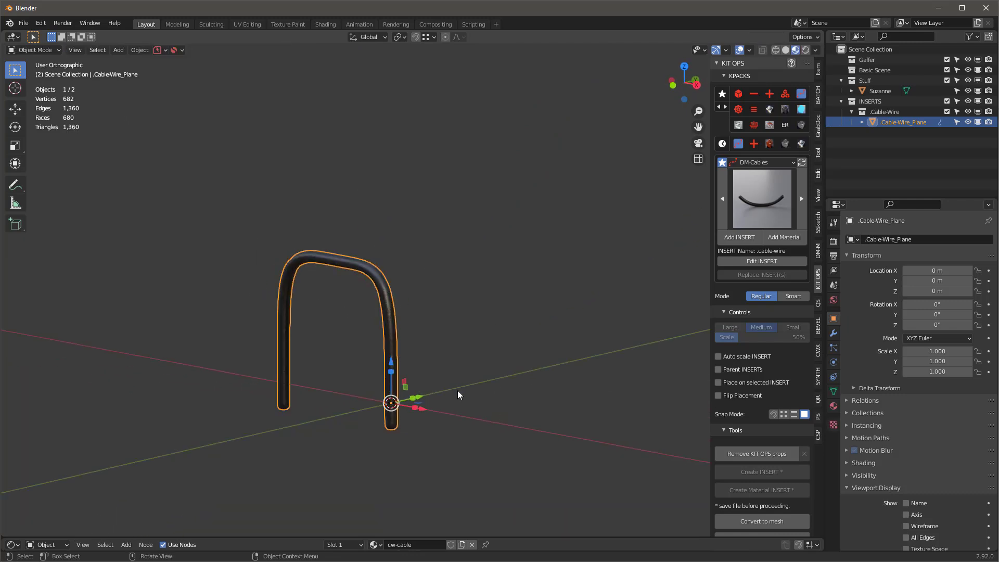
{"action": "middle_click_drag", "start_coordinate": [475, 393], "coordinate": [506, 301], "text": "shift"}
{"action": "middle_click_drag", "start_coordinate": [505, 302], "coordinate": [503, 311], "text": "shift"}
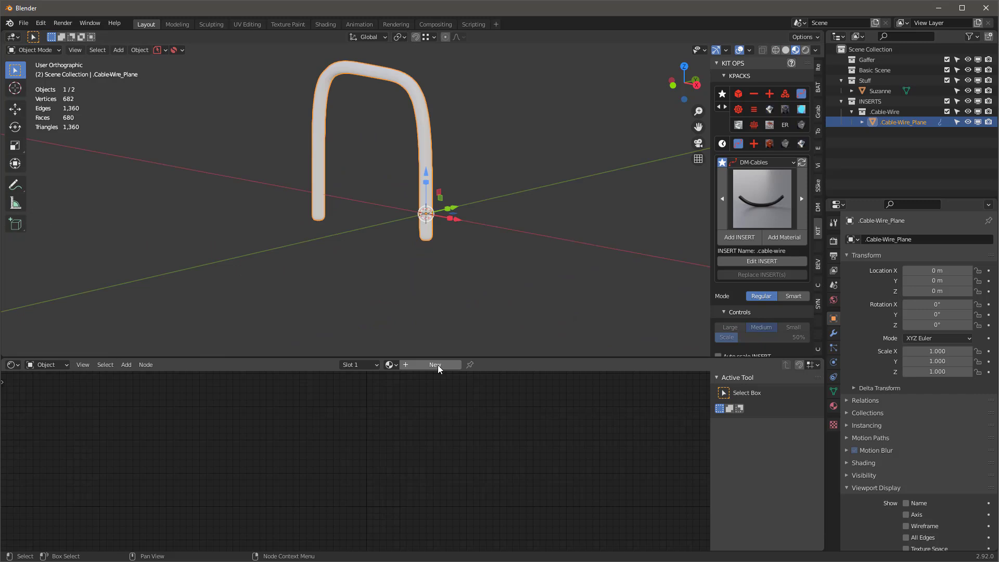
Create a new material for the cable and connect an Image Texture node's Color to the shader's Base Color.
{"action": "left_click", "coordinate": [436, 365]}
{"action": "key", "text": "shift+a"}
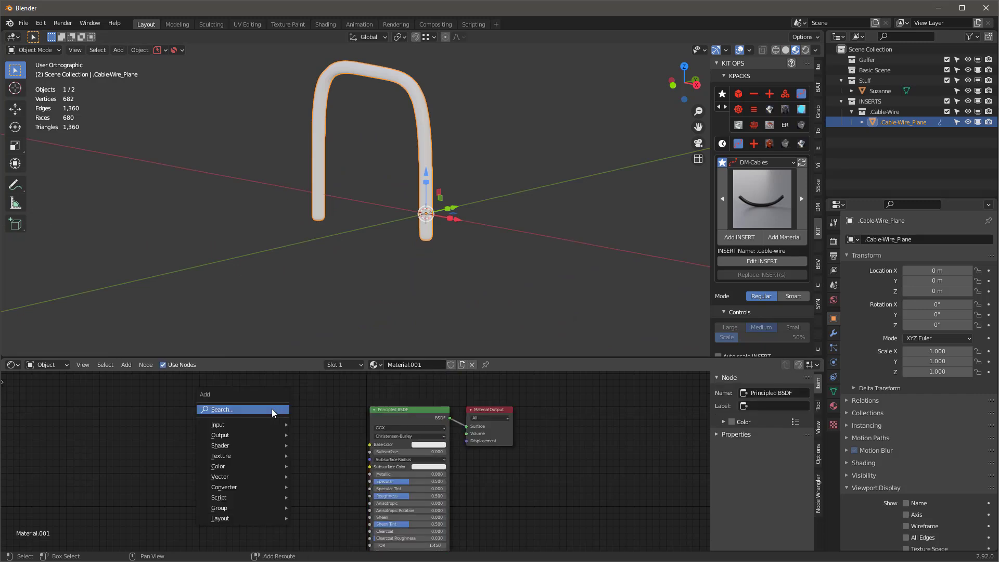
{"action": "type", "text": "ima"}
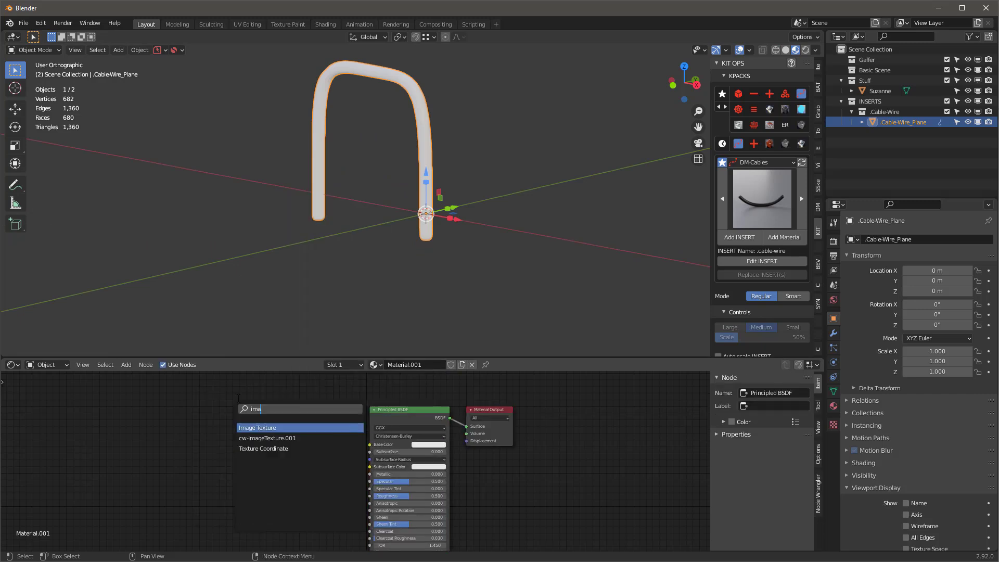
{"action": "left_click", "coordinate": [325, 430]}
{"action": "left_click", "coordinate": [273, 438]}
{"action": "left_click_drag", "start_coordinate": [271, 439], "coordinate": [369, 445]}
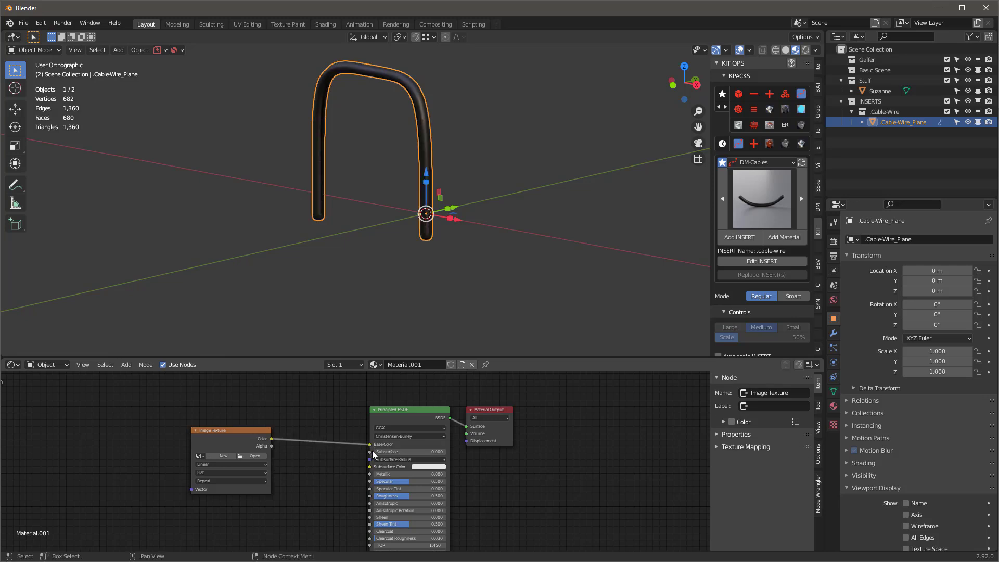
Load Grid.png into the Image Texture node and check the cable from another angle.
{"action": "middle_click_drag", "start_coordinate": [435, 141], "coordinate": [416, 172]}
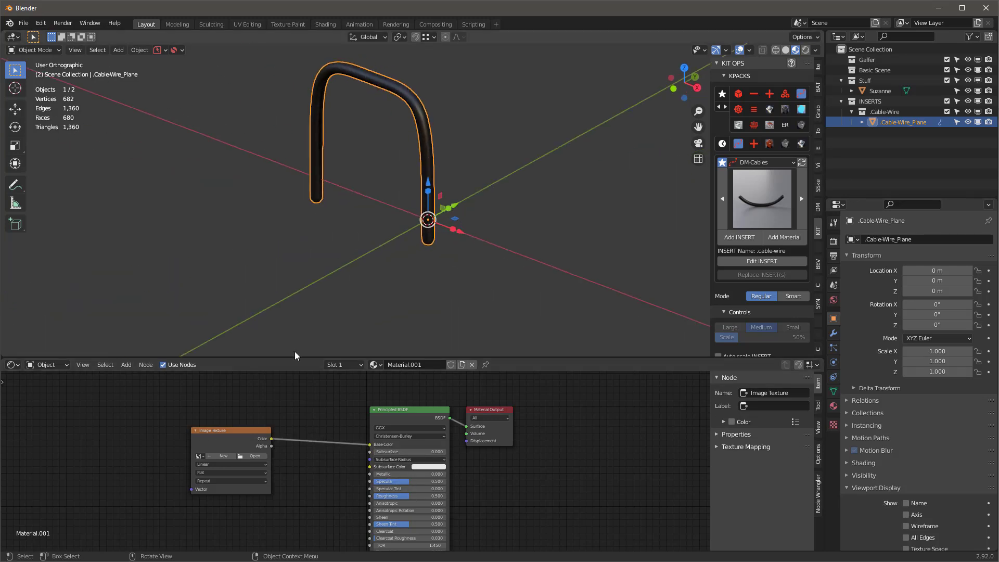
{"action": "left_click", "coordinate": [257, 456]}
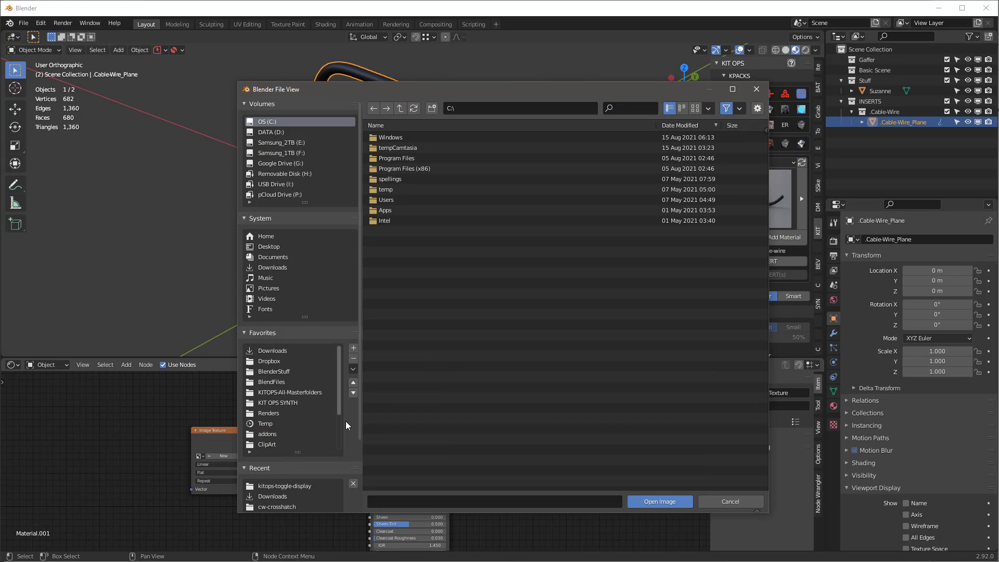
{"action": "double_click", "coordinate": [389, 348]}
{"action": "middle_click_drag", "start_coordinate": [445, 156], "coordinate": [396, 167]}
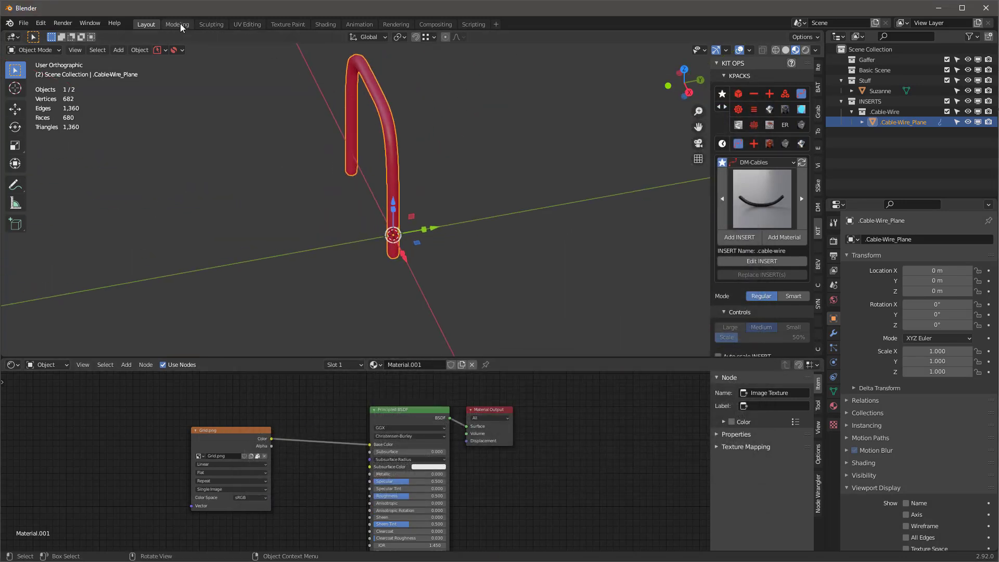
Turn the Shader Editor area into an Image Editor that displays Grid.png.
{"action": "left_click", "coordinate": [12, 364]}
{"action": "left_click", "coordinate": [47, 411]}
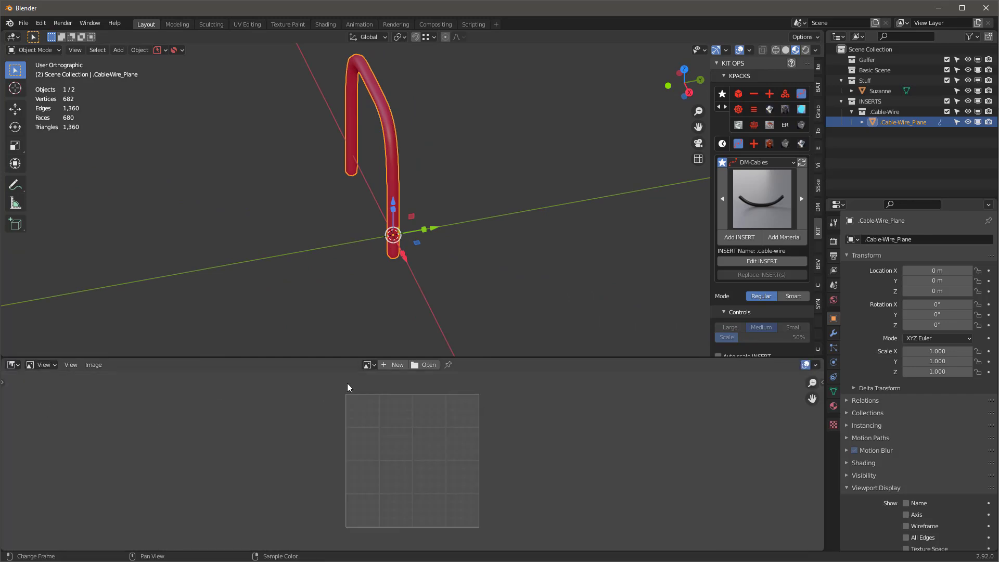
{"action": "left_click", "coordinate": [370, 365]}
{"action": "left_click", "coordinate": [389, 402]}
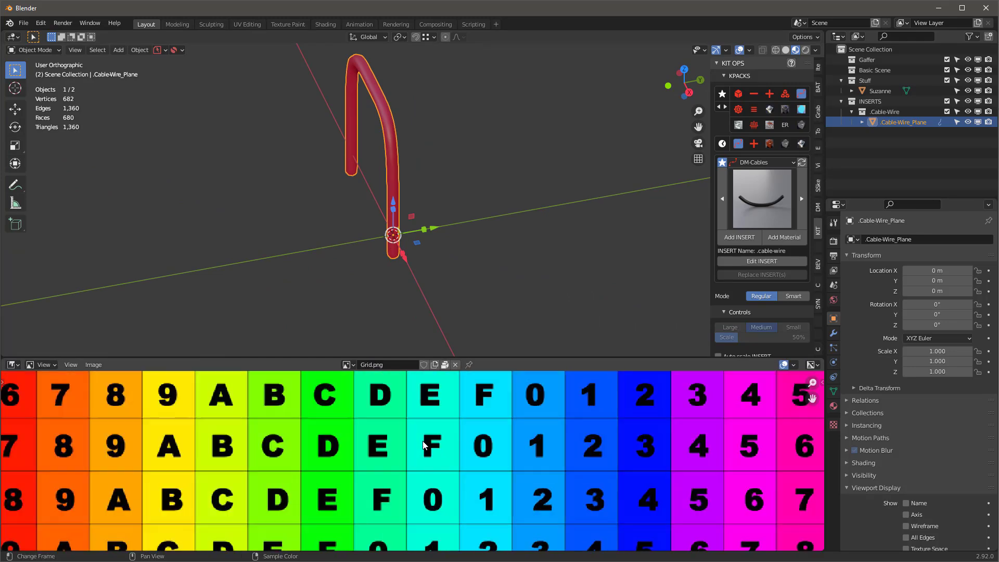
{"action": "scroll", "coordinate": [425, 444], "scroll_direction": "down", "scroll_amount": 4}
{"action": "scroll", "coordinate": [424, 432], "scroll_direction": "up", "scroll_amount": 4}
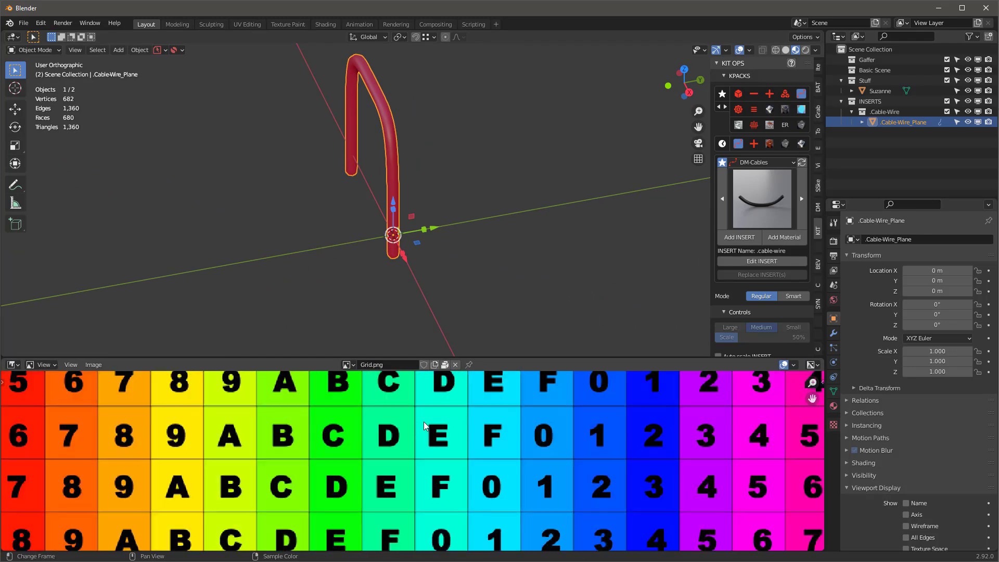
{"action": "scroll", "coordinate": [425, 426], "scroll_direction": "down", "scroll_amount": 4}
{"action": "middle_click_drag", "start_coordinate": [355, 163], "coordinate": [401, 172]}
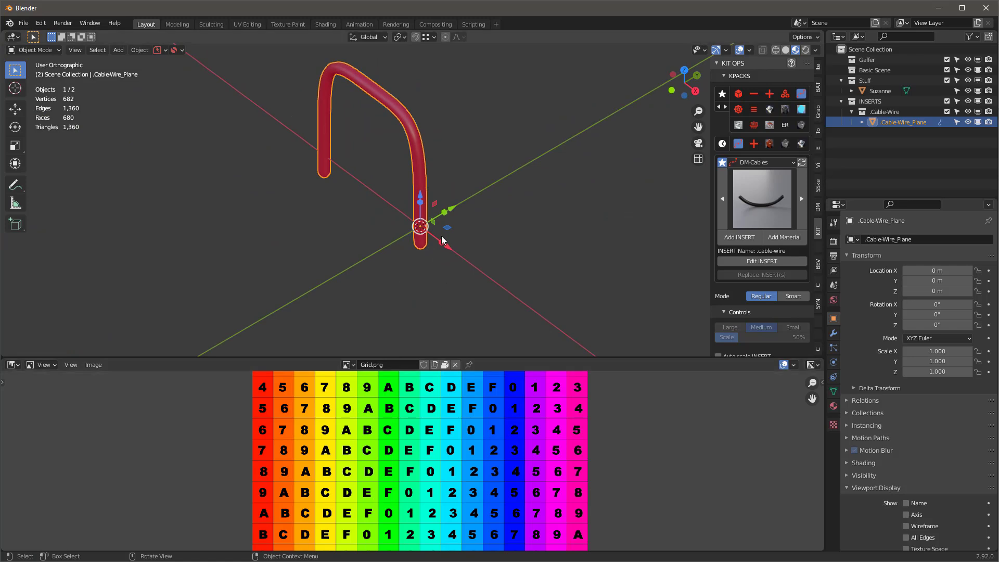
{"action": "middle_click_drag", "start_coordinate": [428, 160], "coordinate": [439, 140]}
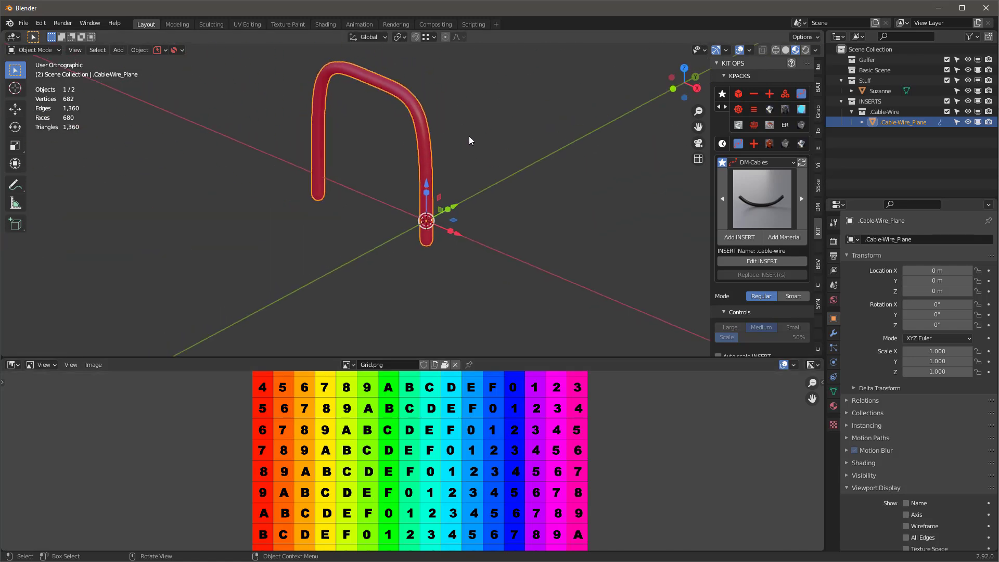
Switch to the UV Editing workspace, apply all modifiers on the cable and enter Edit Mode on the resulting mesh.
{"action": "left_click", "coordinate": [247, 24]}
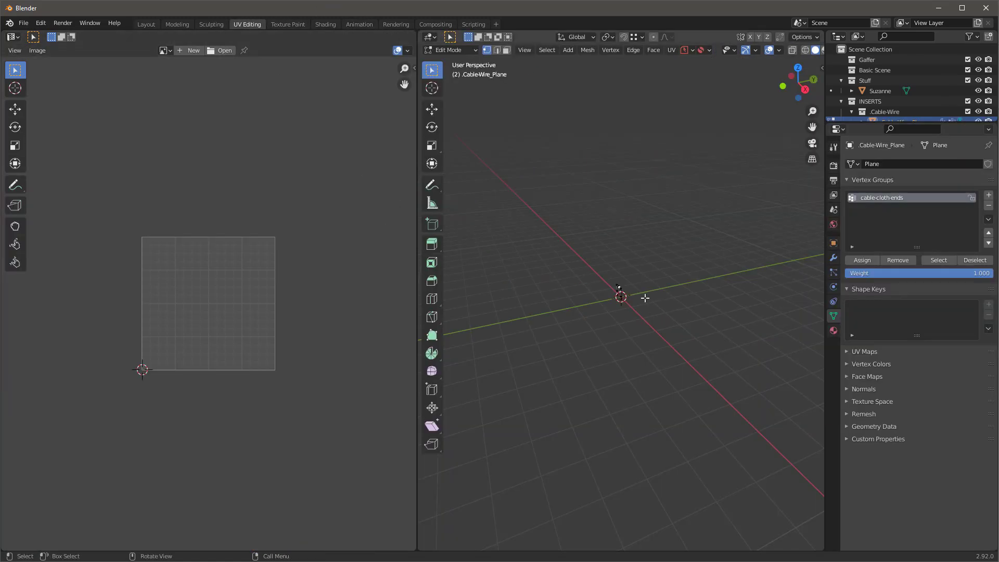
{"action": "key", "text": "KP_Decimal"}
{"action": "scroll", "coordinate": [627, 292], "scroll_direction": "down", "scroll_amount": 6}
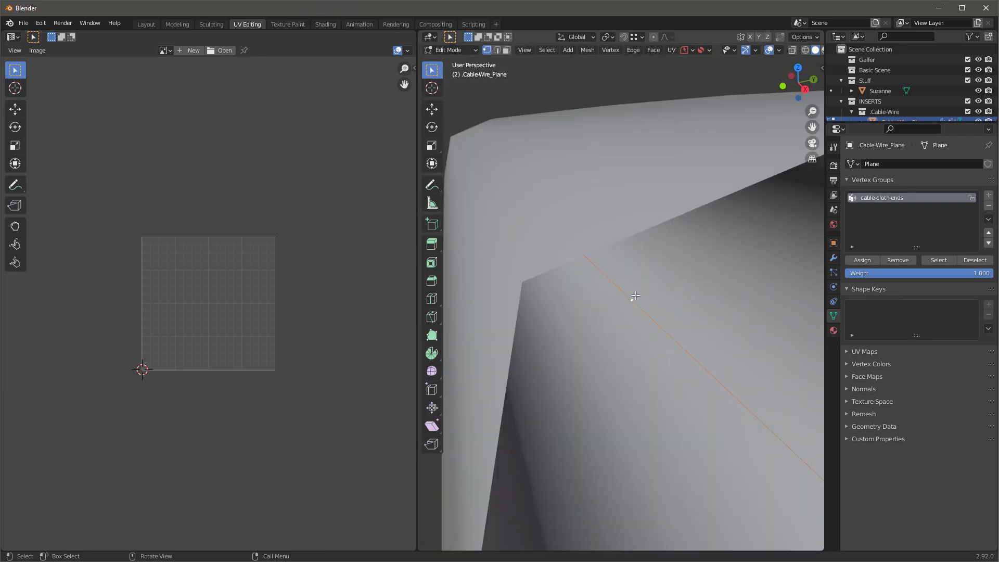
{"action": "scroll", "coordinate": [633, 288], "scroll_direction": "down", "scroll_amount": 3}
{"action": "key", "text": "Tab"}
{"action": "left_click", "coordinate": [834, 257]}
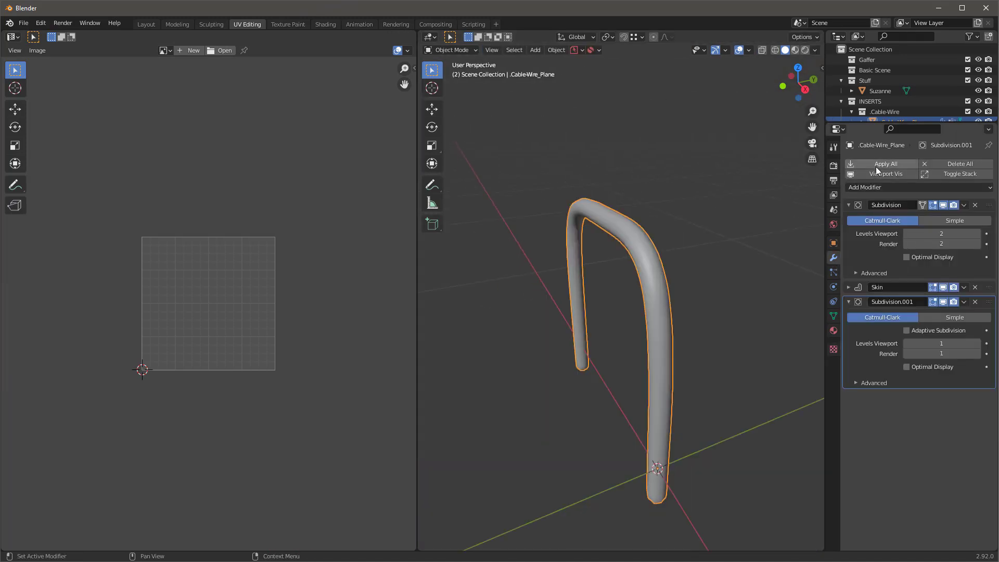
{"action": "left_click", "coordinate": [878, 164]}
{"action": "key", "text": "Tab"}
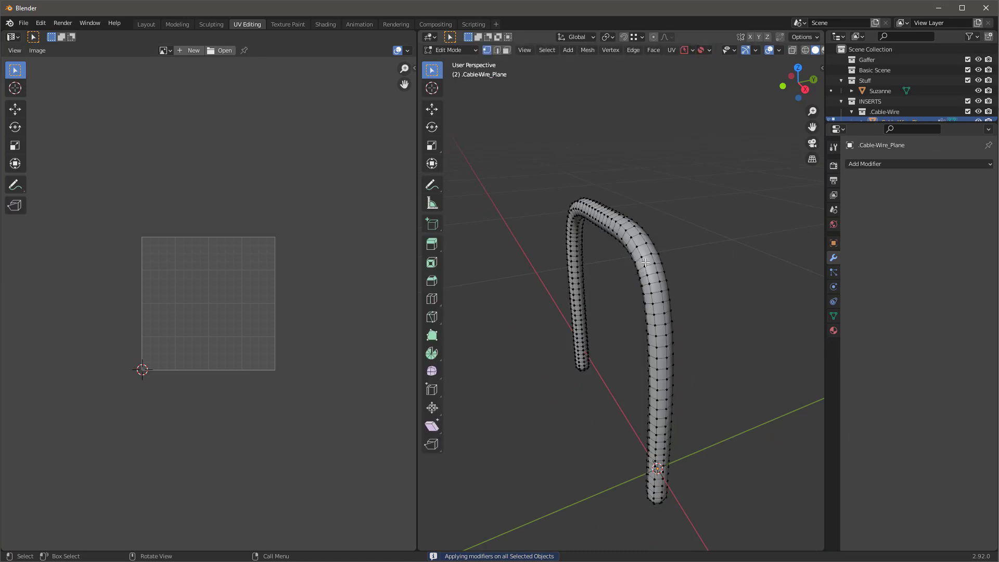
Display Grid.png as the background image in the UV Editor.
{"action": "scroll", "coordinate": [177, 305], "scroll_direction": "up", "scroll_amount": 1}
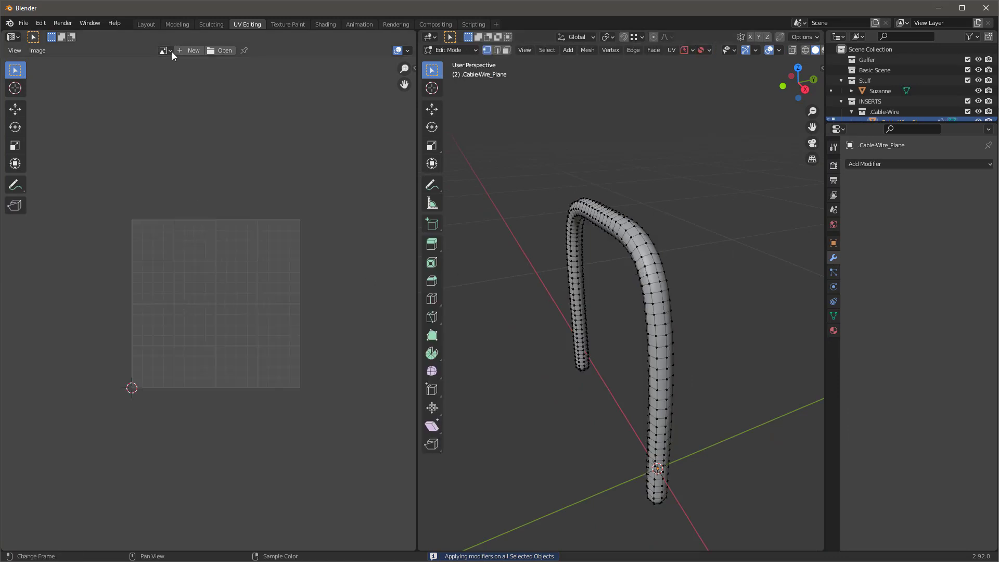
{"action": "left_click", "coordinate": [170, 51]}
{"action": "left_click", "coordinate": [198, 86]}
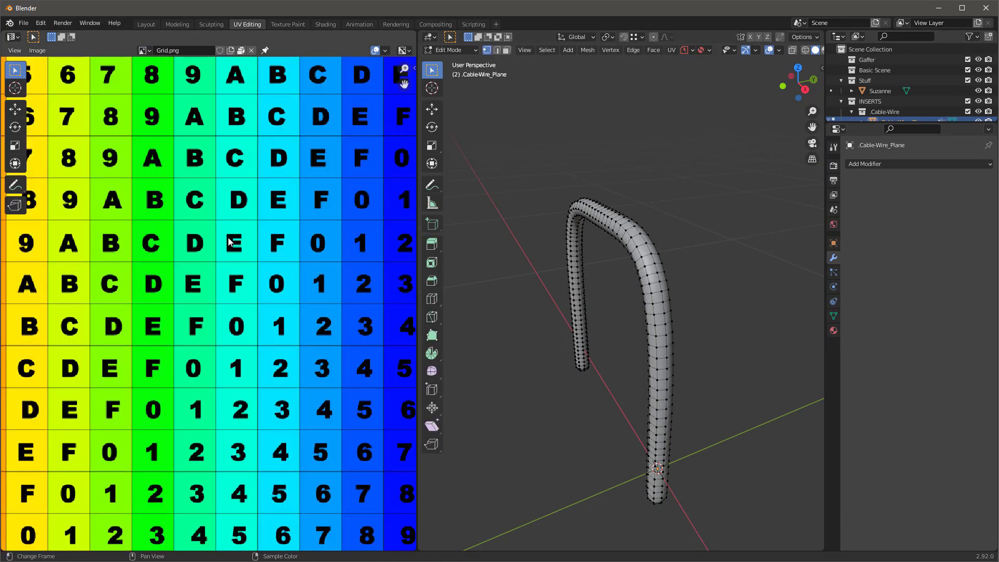
{"action": "scroll", "coordinate": [231, 241], "scroll_direction": "down", "scroll_amount": 3}
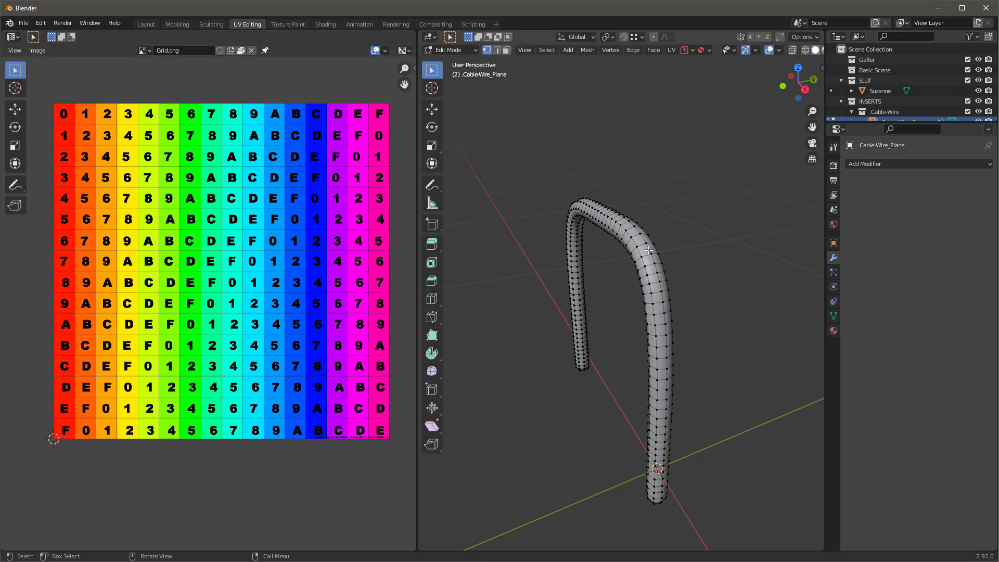
Select all faces of the cable and unwrap them with Smart UV Project.
{"action": "key", "text": "3"}
{"action": "key", "text": "a"}
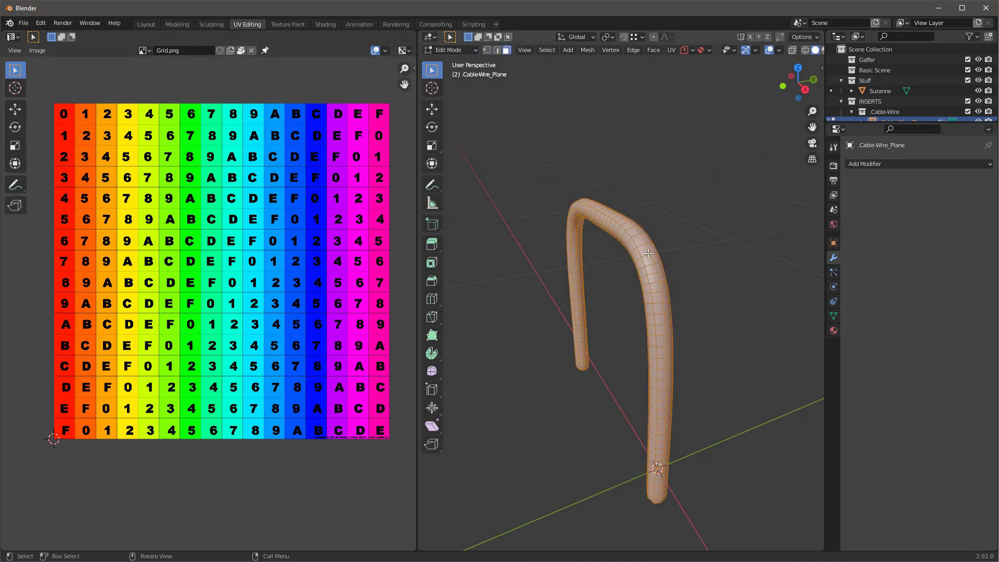
{"action": "key", "text": "u"}
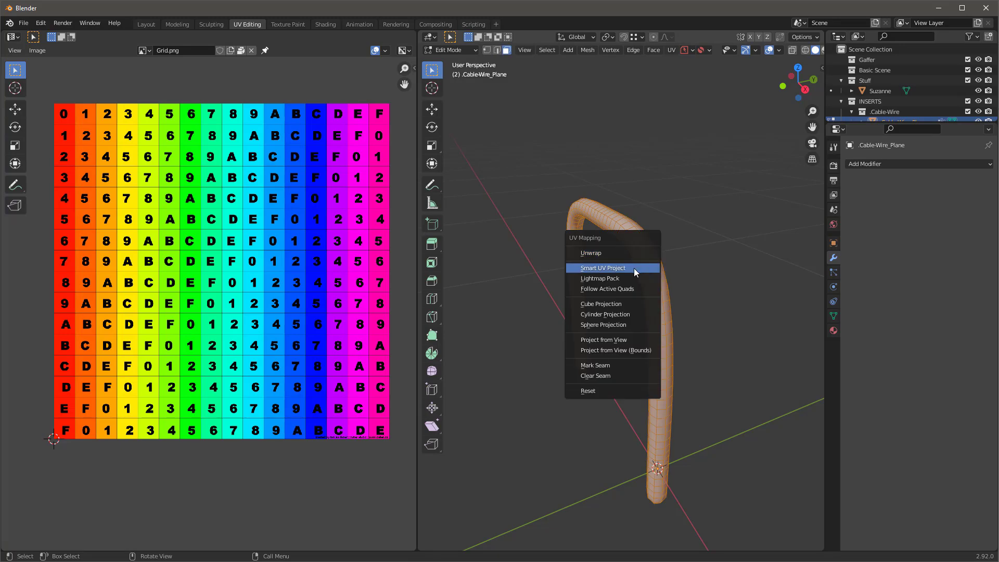
{"action": "left_click", "coordinate": [634, 267]}
{"action": "left_click", "coordinate": [653, 352]}
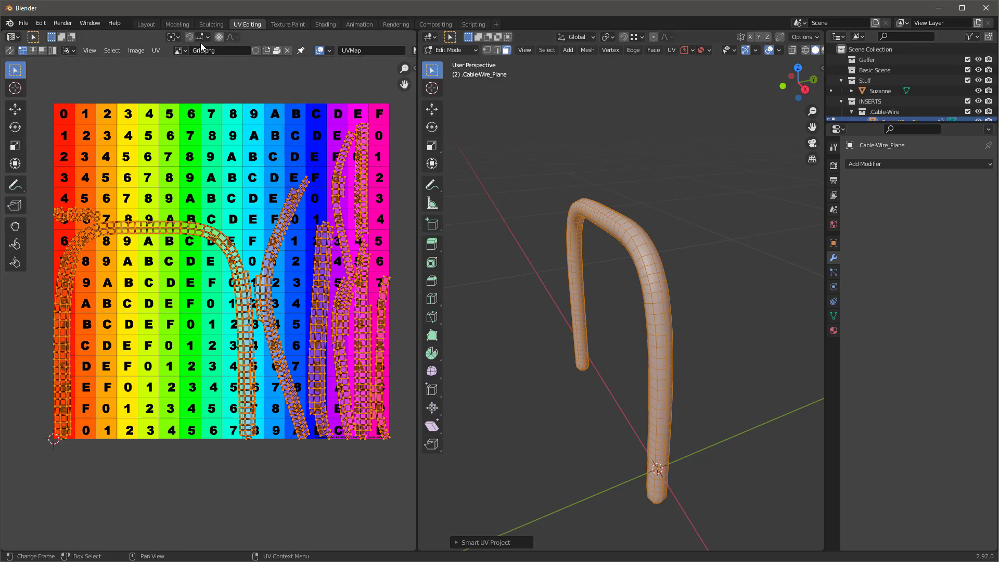
Display the cw-concrete-patchy image behind the UV islands.
{"action": "left_click", "coordinate": [181, 50]}
{"action": "left_click", "coordinate": [224, 76]}
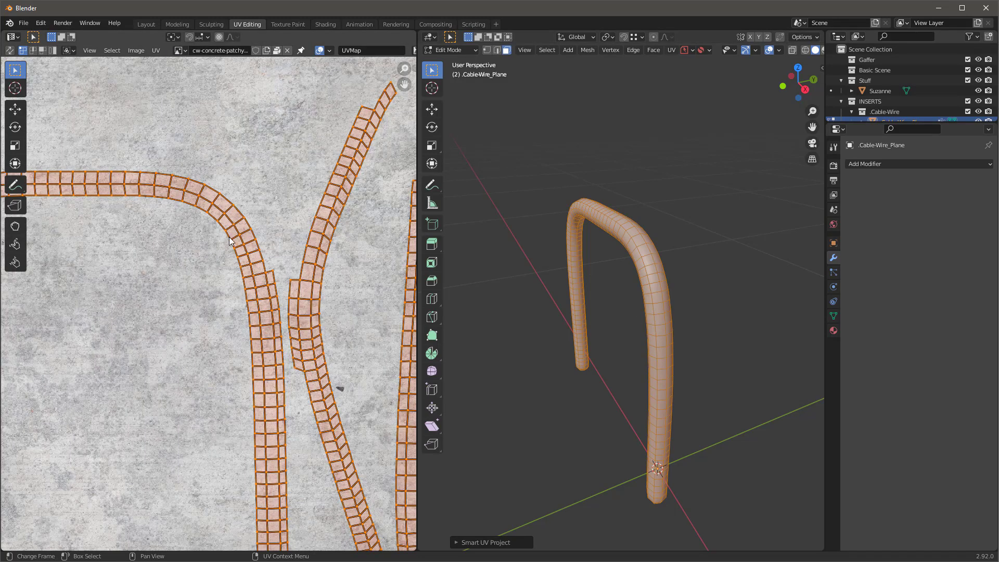
{"action": "scroll", "coordinate": [229, 237], "scroll_direction": "down", "scroll_amount": 6}
{"action": "scroll", "coordinate": [230, 202], "scroll_direction": "up", "scroll_amount": 3}
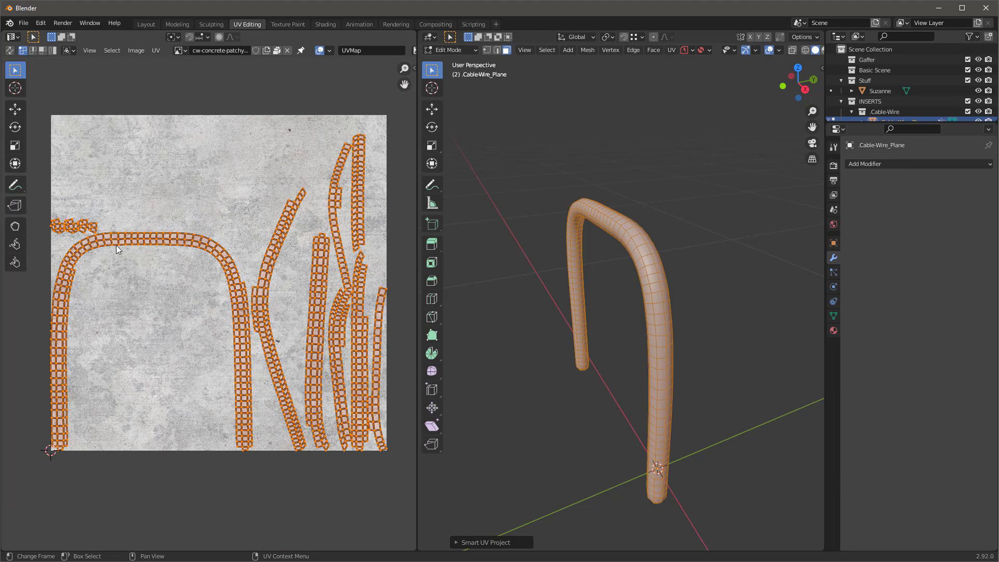
Square up one quad on the arch-shaped UV island, scaling its horizontal edges to 0 in Y and straightening its vertical edges.
{"action": "scroll", "coordinate": [116, 245], "scroll_direction": "up", "scroll_amount": 10}
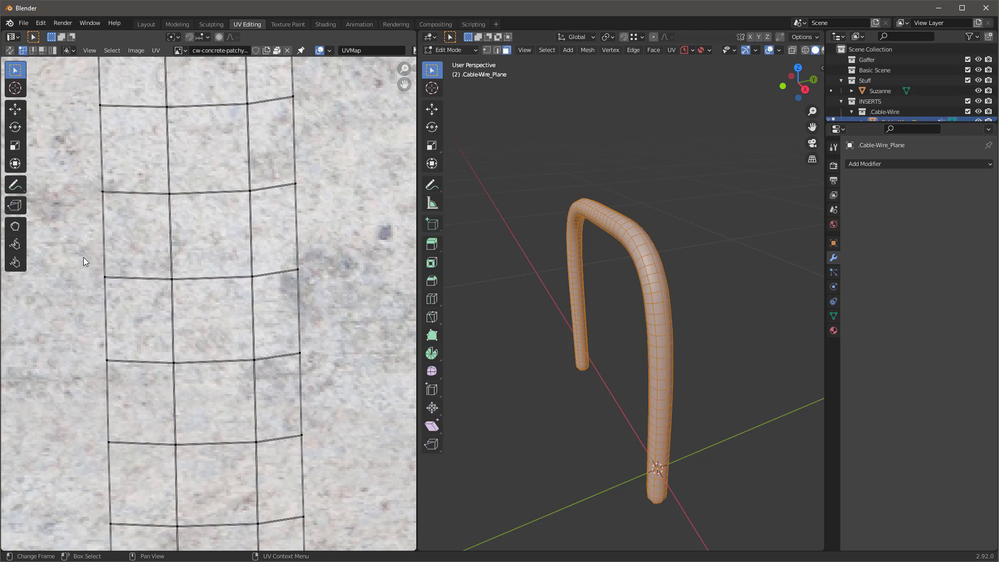
{"action": "left_click_drag", "start_coordinate": [84, 257], "coordinate": [190, 305]}
{"action": "left_click_drag", "start_coordinate": [81, 185], "coordinate": [181, 223]}
{"action": "key", "text": "s"}
{"action": "key", "text": "y"}
{"action": "key", "text": "0"}
{"action": "key", "text": "Return"}
{"action": "left_click_drag", "start_coordinate": [154, 178], "coordinate": [205, 311]}
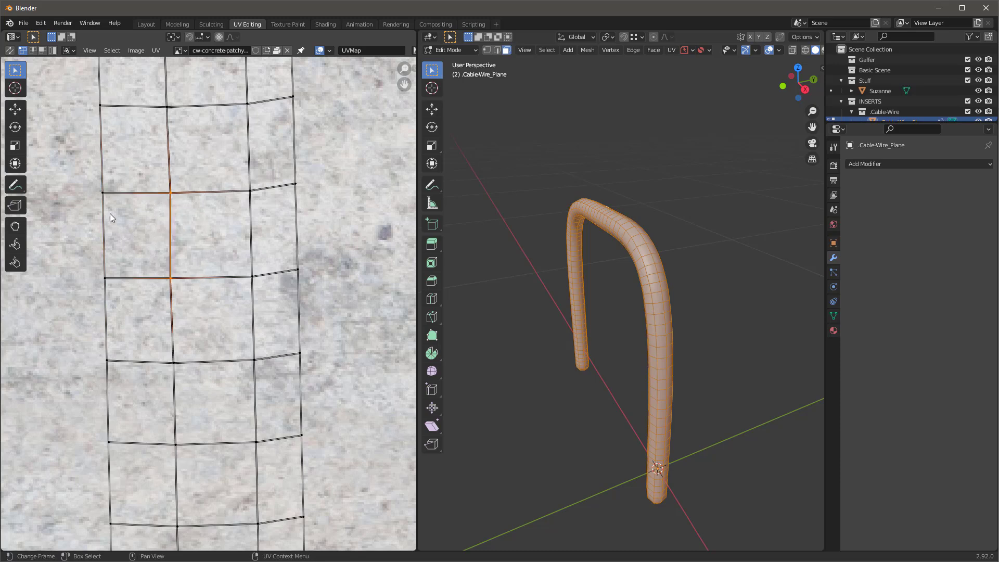
{"action": "left_click", "coordinate": [104, 237]}
{"action": "scroll", "coordinate": [214, 277], "scroll_direction": "down", "scroll_amount": 2}
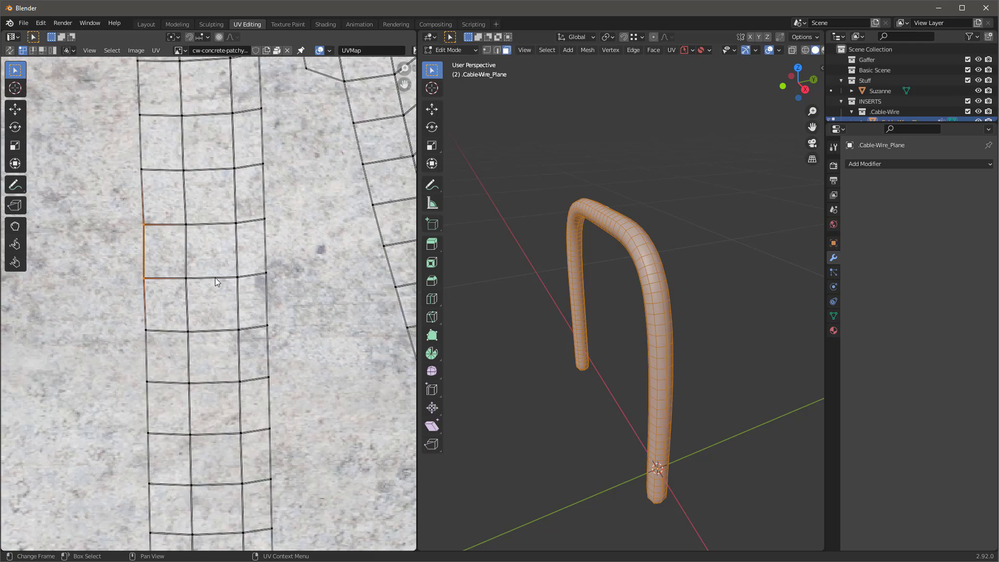
Make the squared quad the active UV face, select its linked island and unwrap with Follow Active Quads.
{"action": "scroll", "coordinate": [155, 252], "scroll_direction": "up", "scroll_amount": 2}
{"action": "key", "text": "3"}
{"action": "left_click", "coordinate": [173, 243]}
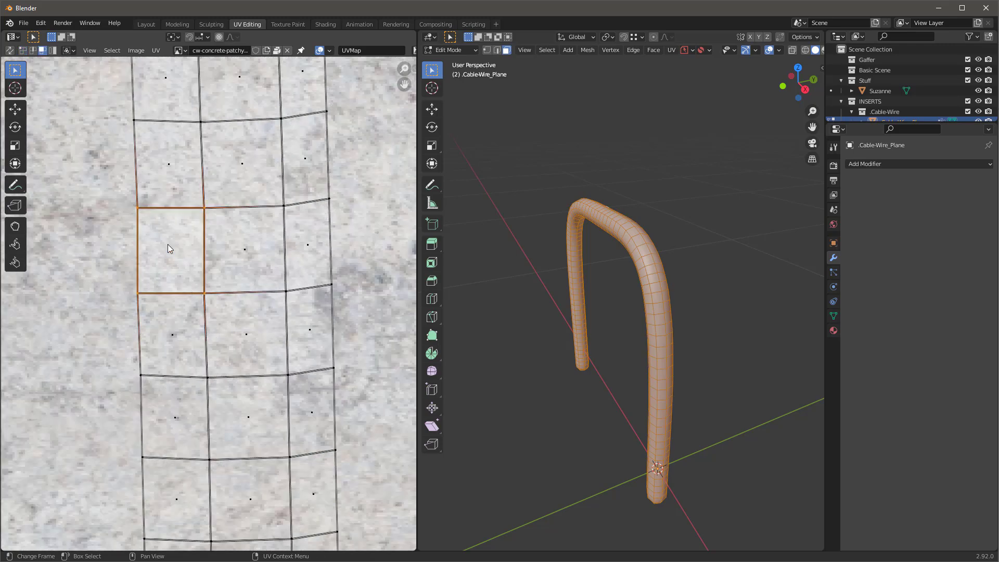
{"action": "key", "text": "l"}
{"action": "scroll", "coordinate": [176, 250], "scroll_direction": "down", "scroll_amount": 10}
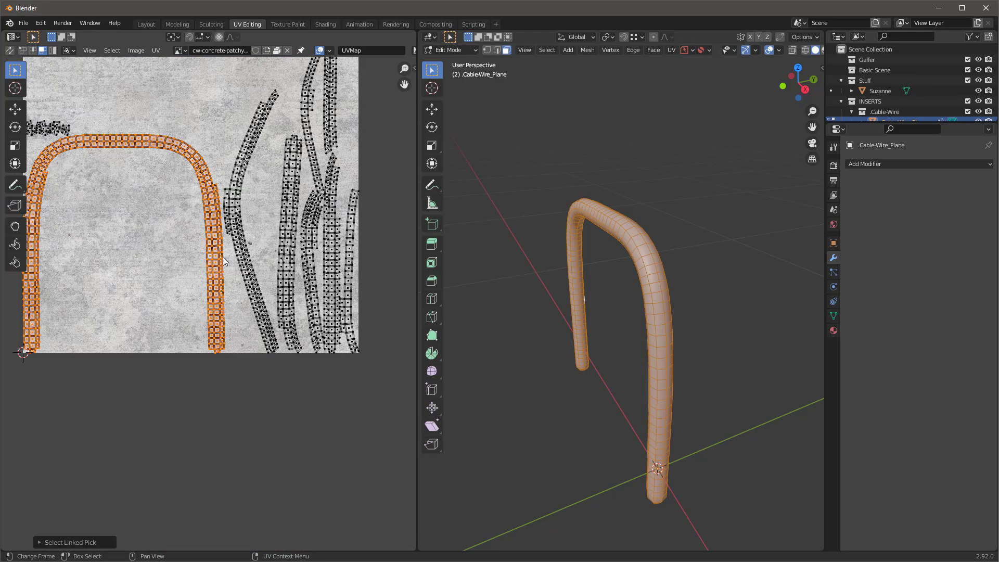
{"action": "scroll", "coordinate": [188, 258], "scroll_direction": "up", "scroll_amount": 5}
{"action": "right_click", "coordinate": [193, 195]}
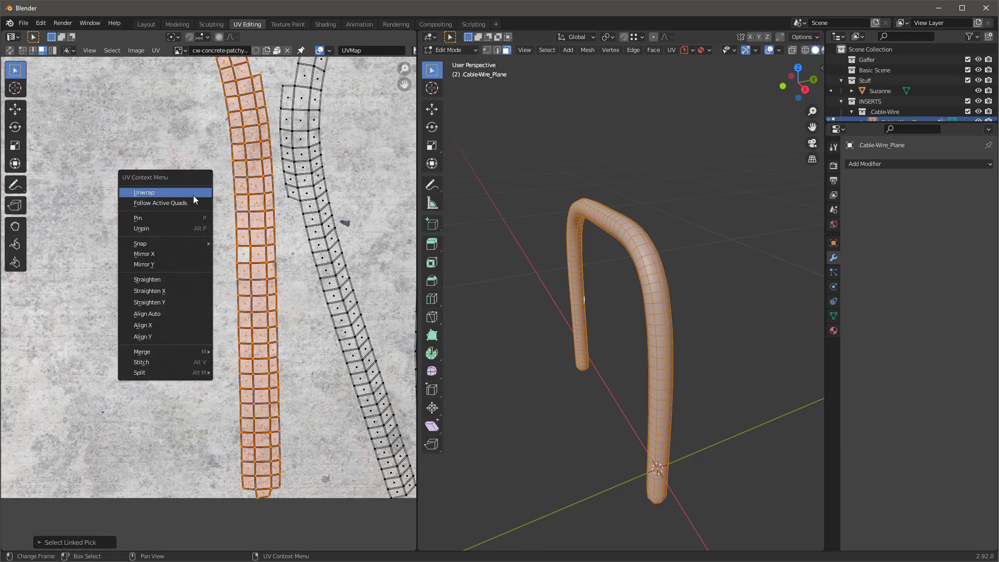
{"action": "left_click", "coordinate": [191, 203]}
{"action": "scroll", "coordinate": [218, 224], "scroll_direction": "down", "scroll_amount": 6}
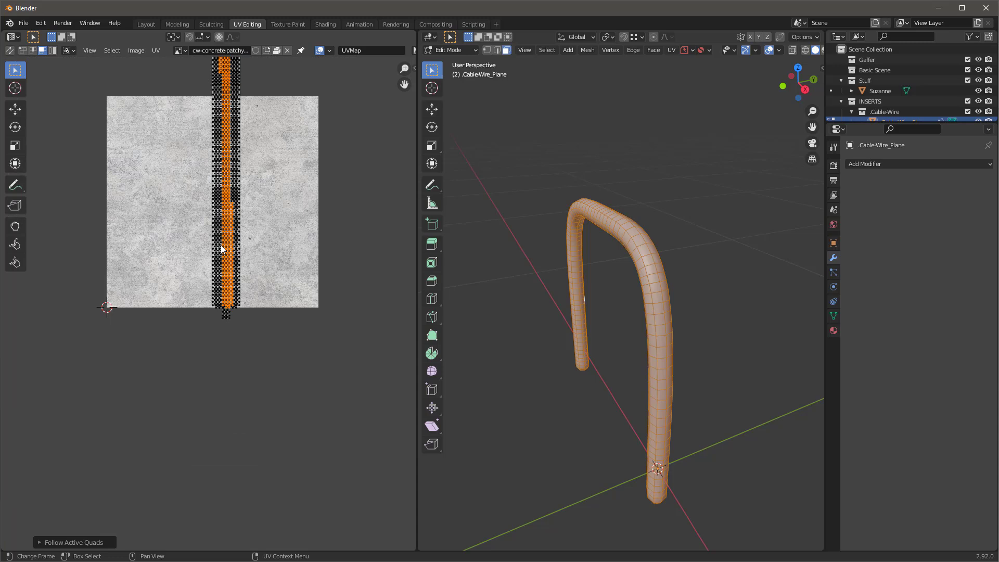
{"action": "middle_click_drag", "start_coordinate": [218, 224], "coordinate": [207, 289]}
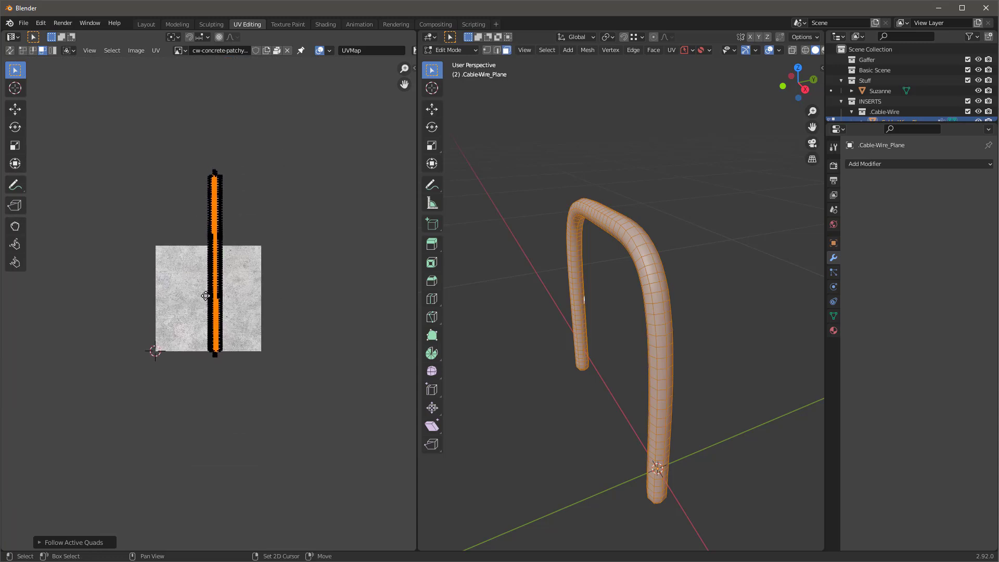
Display Grid.png behind the UVs and inspect the cable in Material Preview shading with the viewport overlays hidden.
{"action": "left_click", "coordinate": [179, 51]}
{"action": "left_click", "coordinate": [200, 85]}
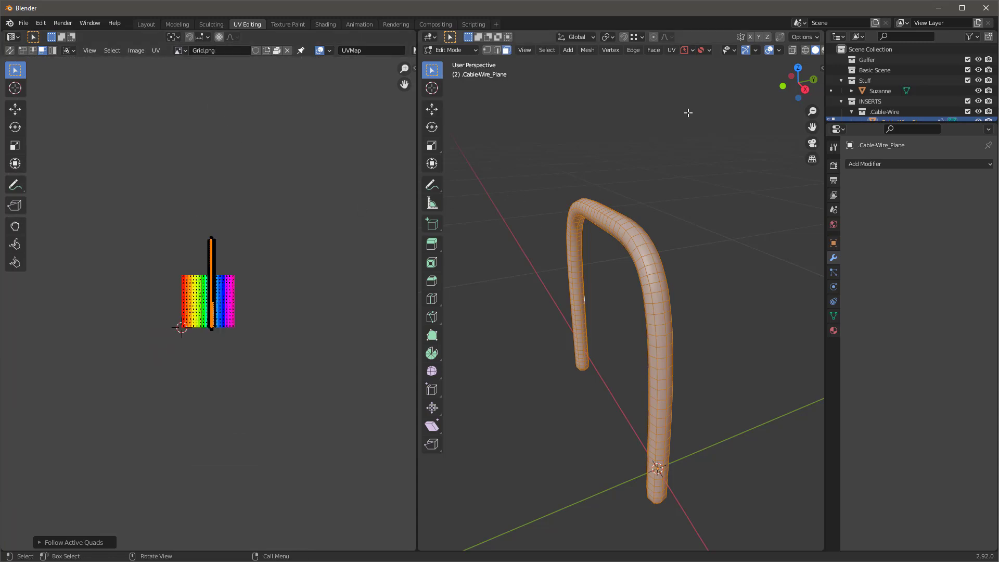
{"action": "left_click", "coordinate": [769, 50]}
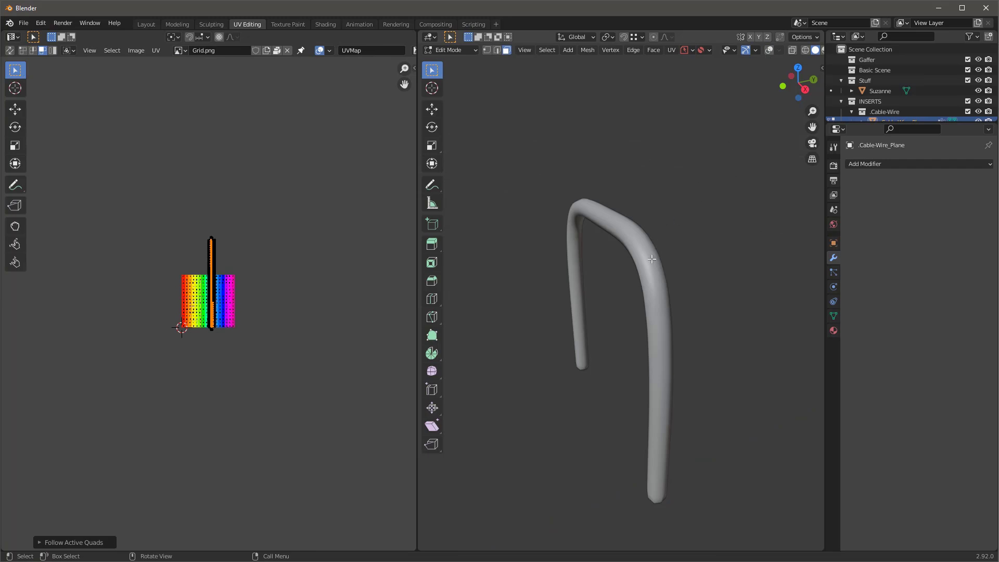
{"action": "key", "text": "z"}
{"action": "left_click", "coordinate": [651, 321]}
{"action": "scroll", "coordinate": [660, 346], "scroll_direction": "up", "scroll_amount": 2}
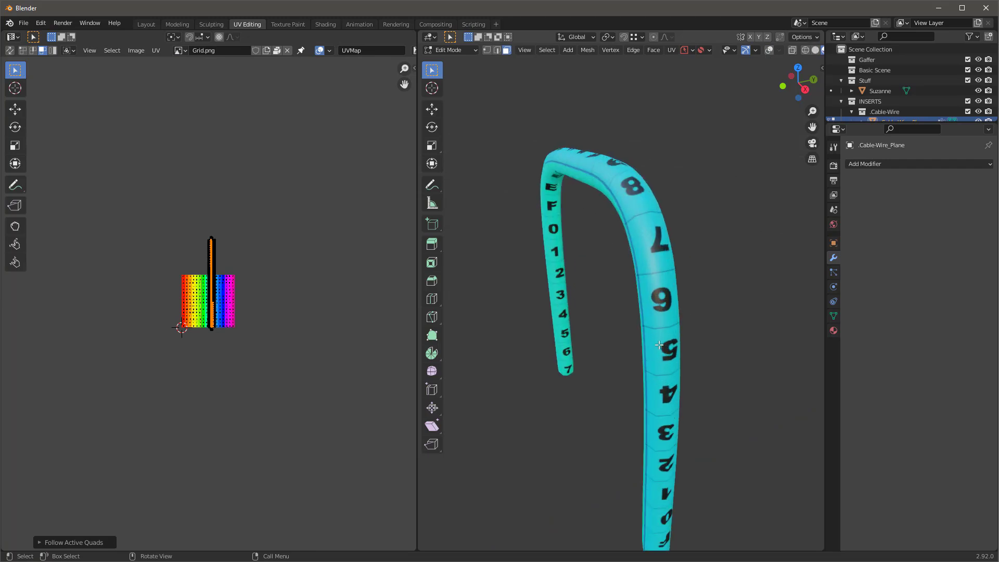
{"action": "middle_click_drag", "start_coordinate": [659, 345], "coordinate": [609, 354]}
{"action": "scroll", "coordinate": [222, 282], "scroll_direction": "up", "scroll_amount": 3}
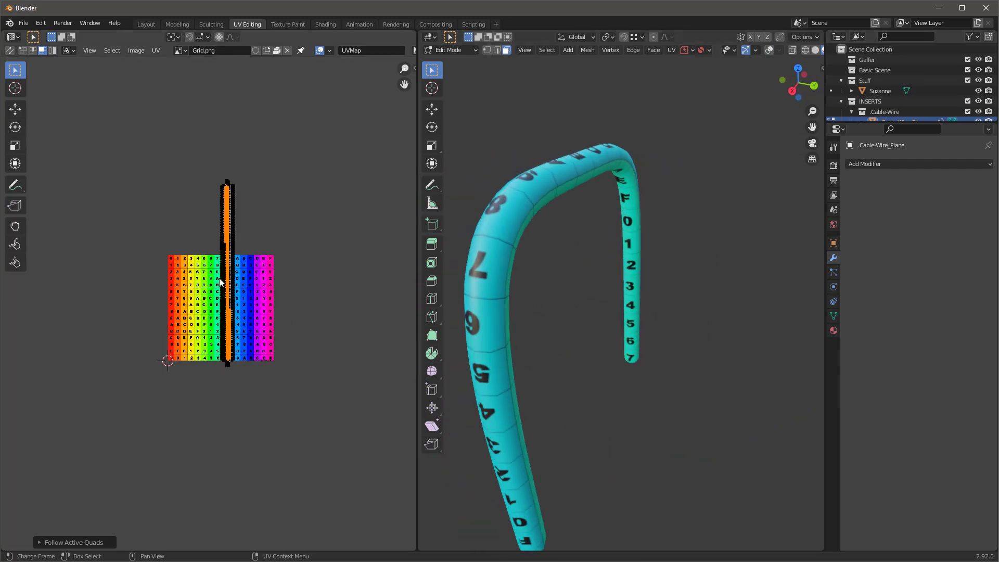
Select all of the cable's UVs and slide them along X to the turquoise columns near the middle of the grid image.
{"action": "key", "text": "a"}
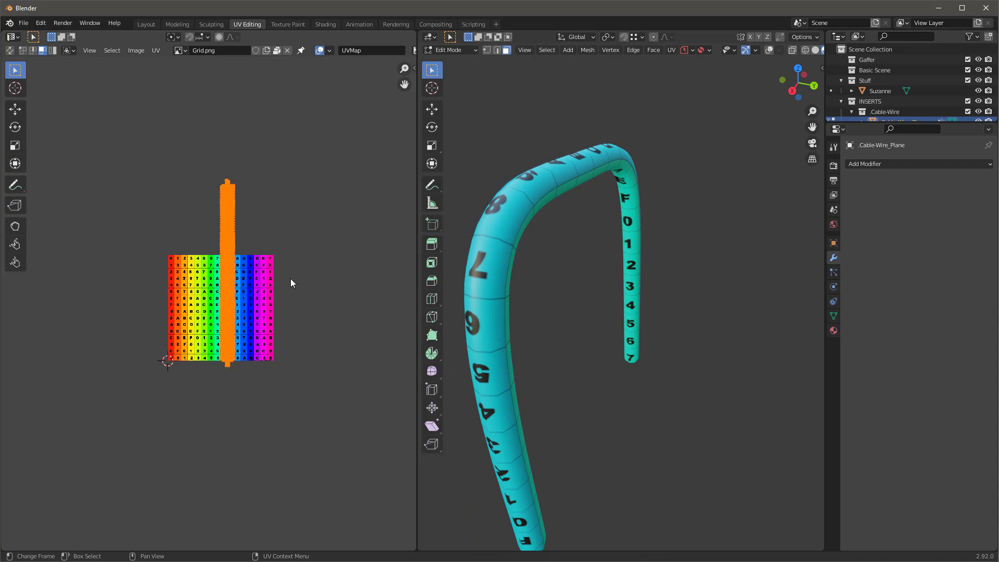
{"action": "key", "text": "g"}
{"action": "key", "text": "x"}
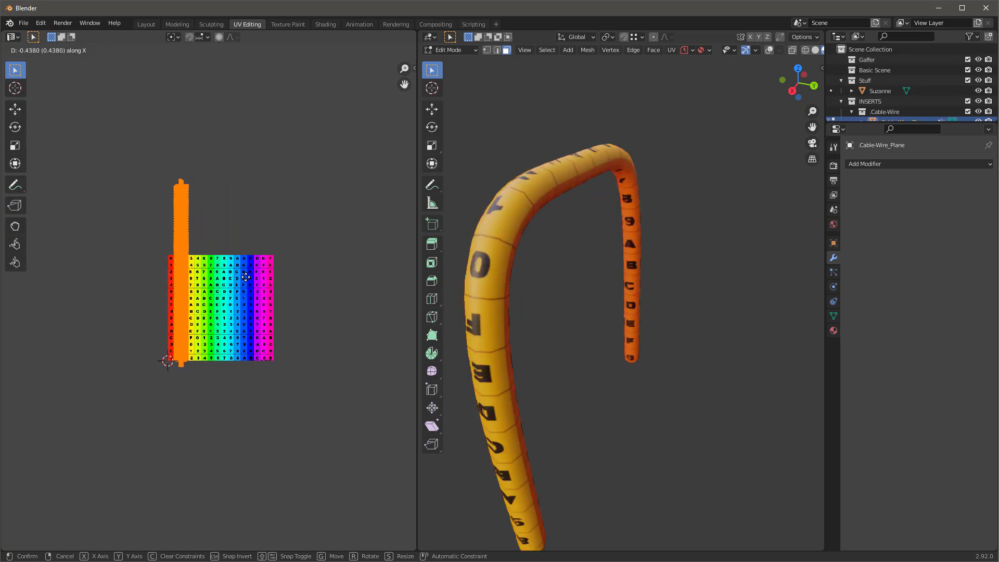
{"action": "left_click", "coordinate": [284, 285]}
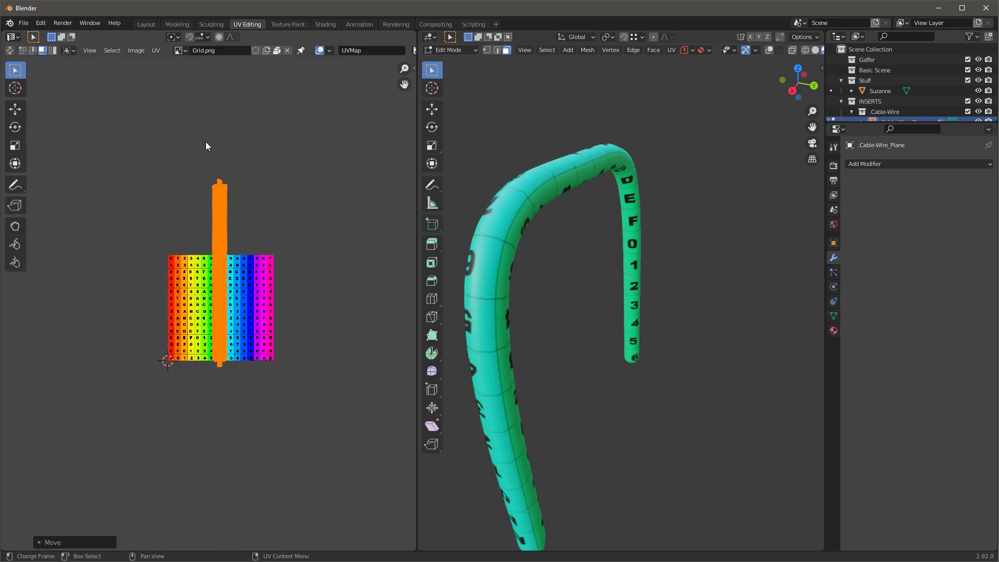
Pack the cable's UV islands to fit within the grid image and move them along X onto the green column.
{"action": "left_click", "coordinate": [155, 51]}
{"action": "left_click", "coordinate": [180, 232]}
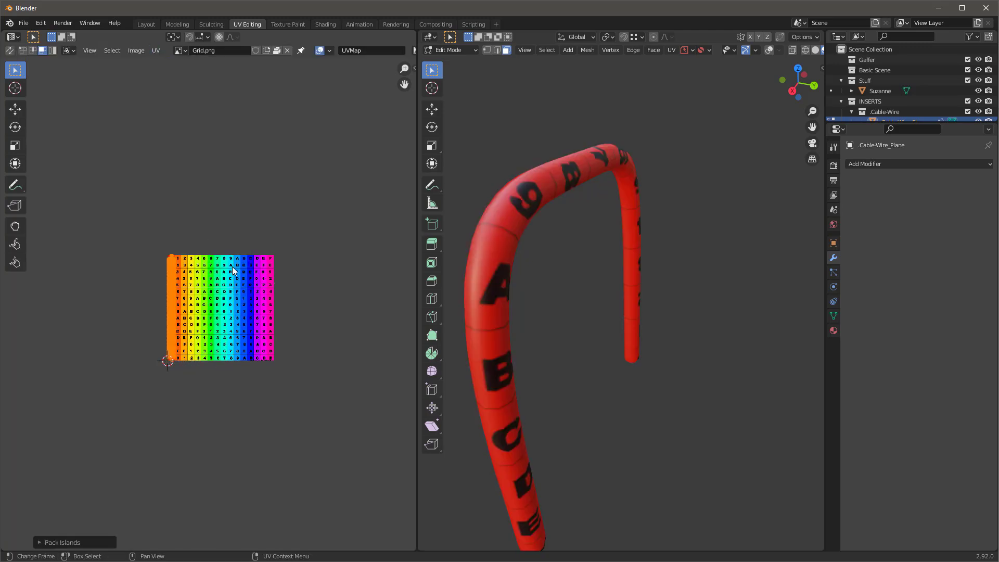
{"action": "scroll", "coordinate": [202, 263], "scroll_direction": "up", "scroll_amount": 8}
{"action": "scroll", "coordinate": [161, 220], "scroll_direction": "down", "scroll_amount": 5}
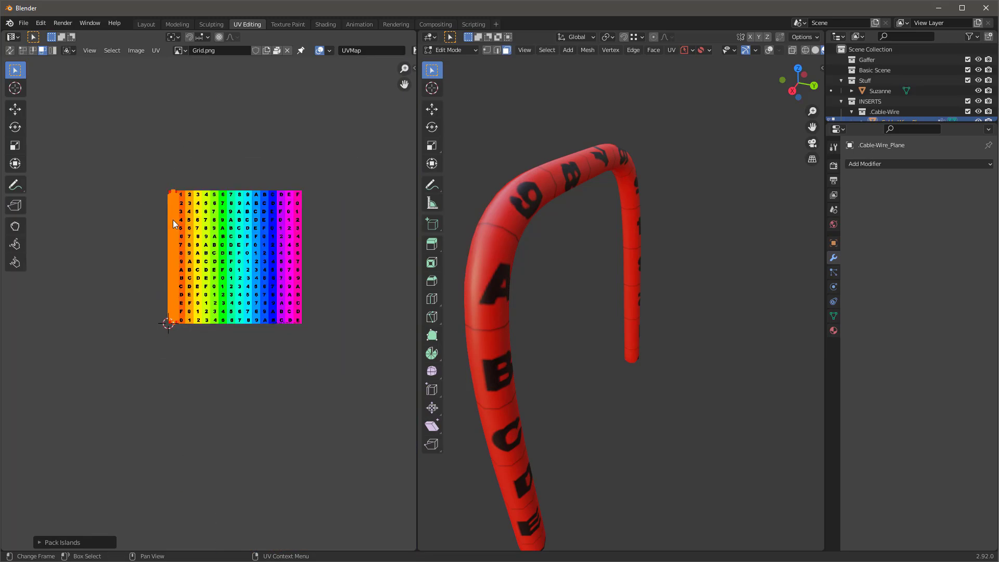
{"action": "key", "text": "g"}
{"action": "key", "text": "x"}
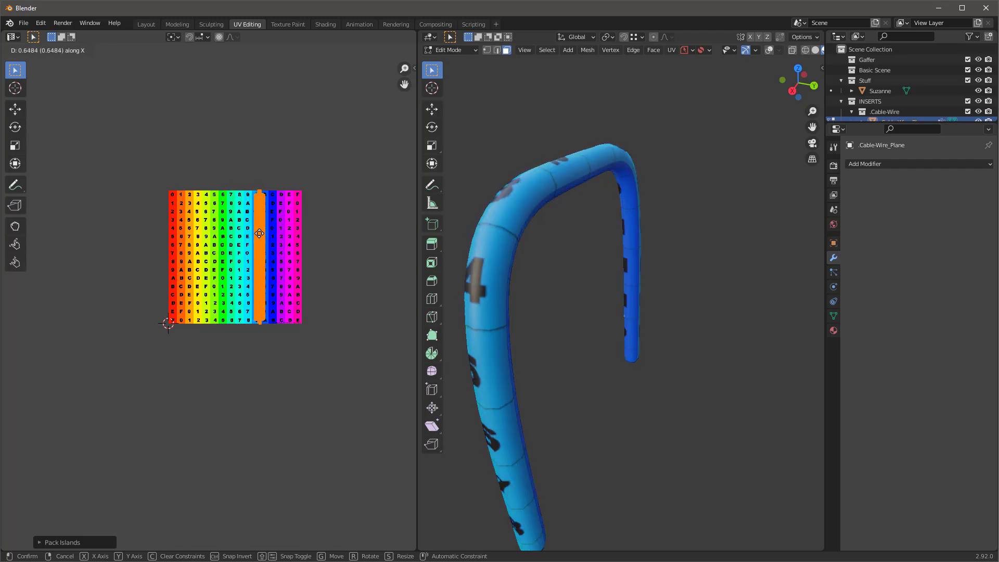
{"action": "left_click", "coordinate": [223, 238]}
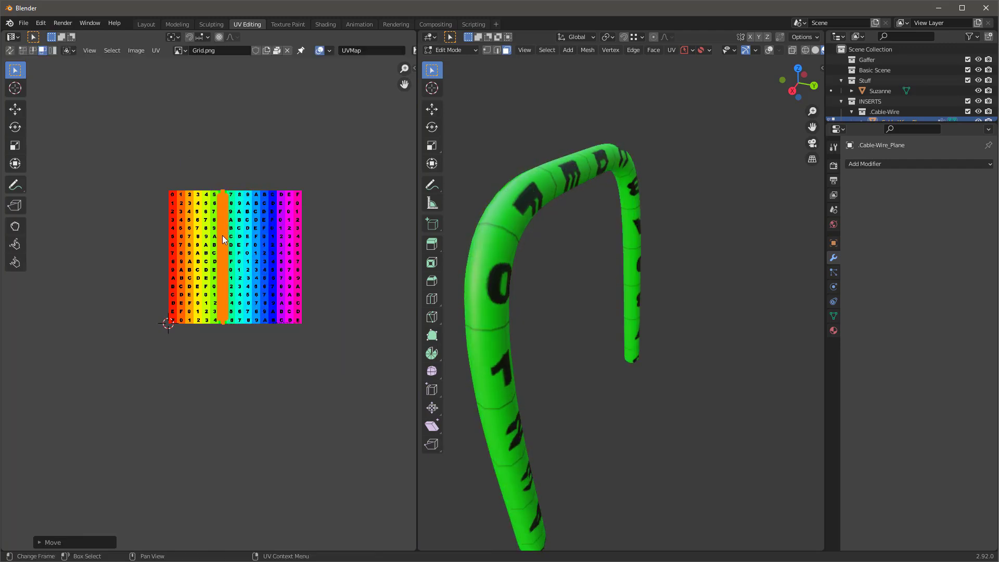
{"action": "scroll", "coordinate": [263, 230], "scroll_direction": "up", "scroll_amount": 4}
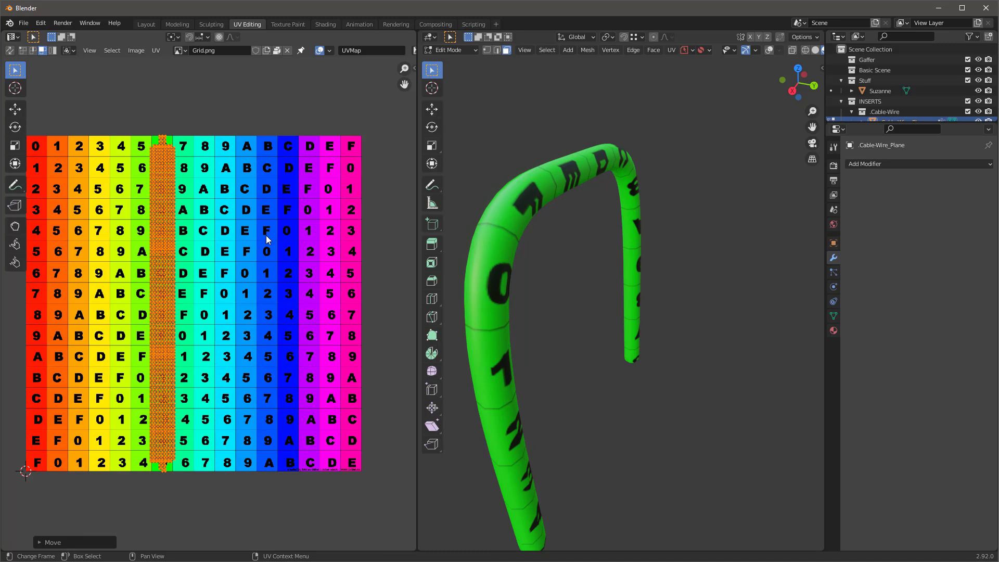